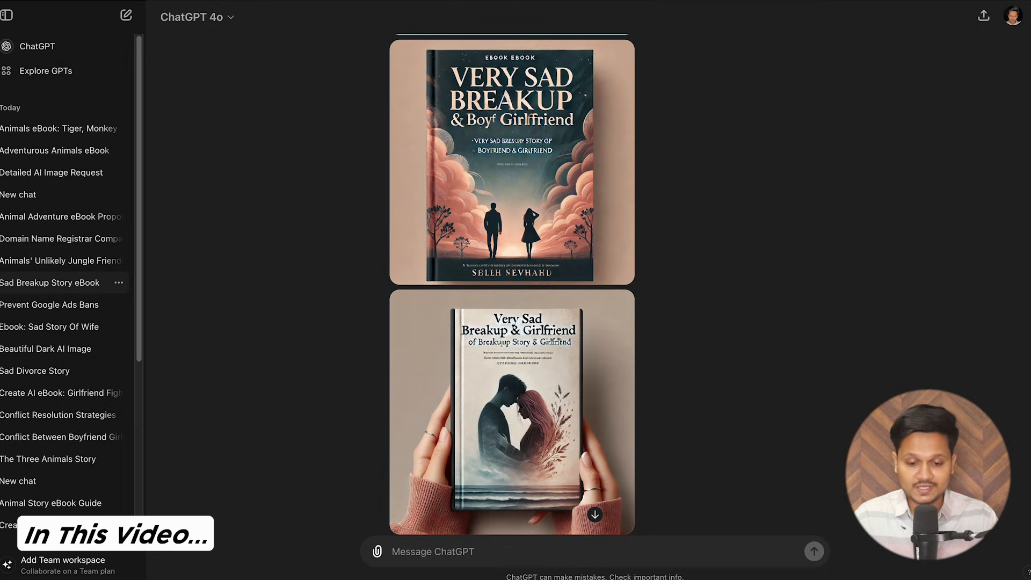
scroll(511, 285, down, 5)
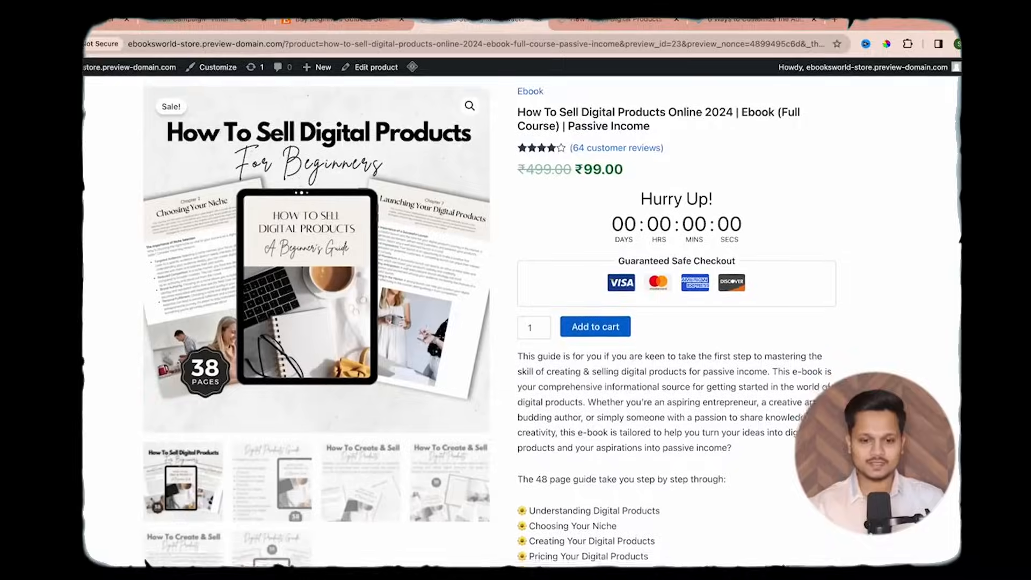
scroll(146, 562, down, 15)
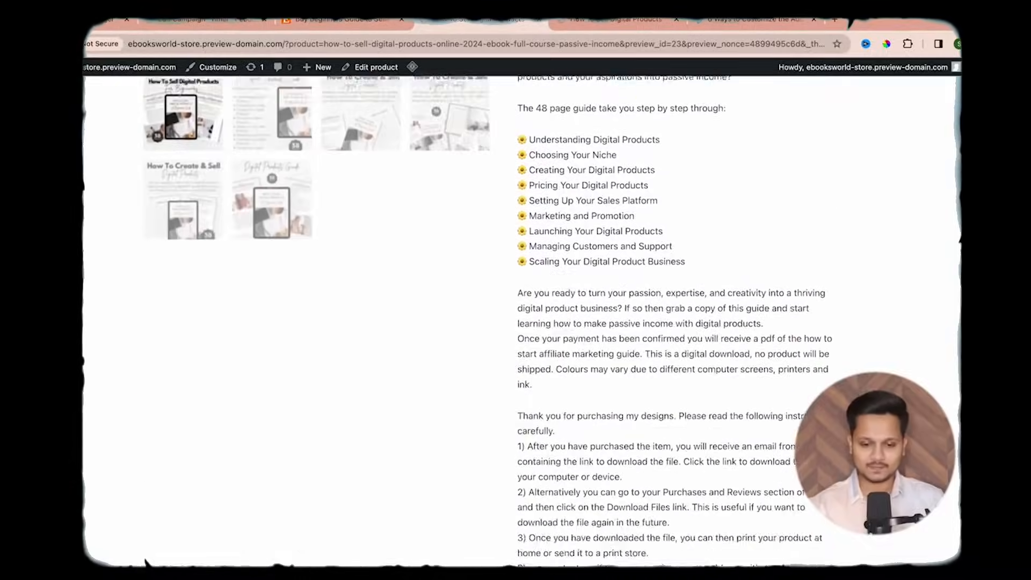
scroll(147, 562, down, 6)
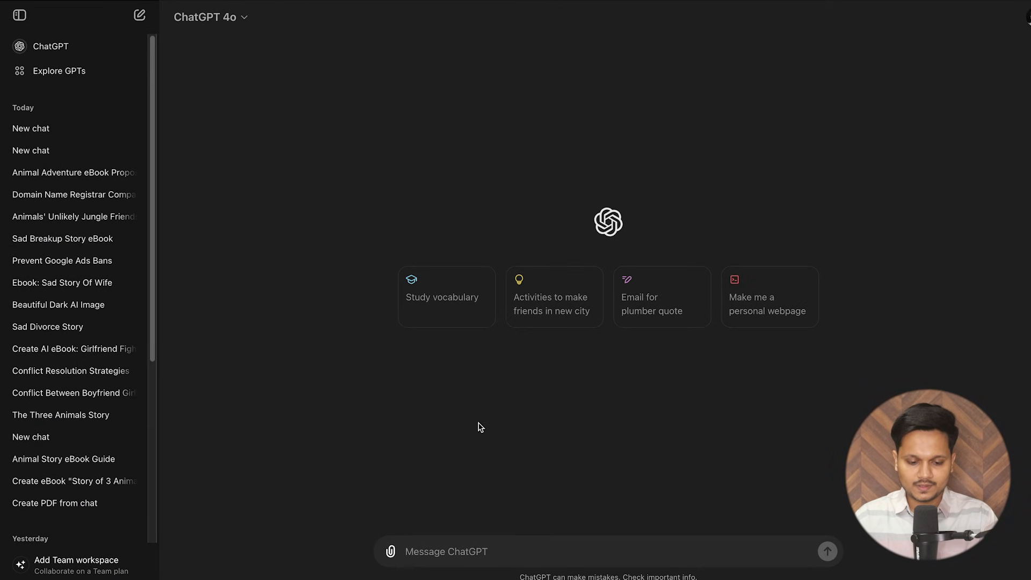
Draft a prompt for a 20-page, 5-chapter kids' eBook "Story of 3 Animals" about a Tiger, Monkey and Donkey, with long paragraphs and AI-generated images.
text(Write an eBook for kids titled "Story of 3 Animals," featuring a Tiger, Monkey, and Donkey. This eBook will contain 20 pages and be divided into 5 chapters. Each chapter will be explained in detail with long paragraphs; these should not be shortened. Additionally, use AI-generated images of a tiger, a monkey, and a donkey for each respective chapter.)
drag(405, 523, 508, 523)
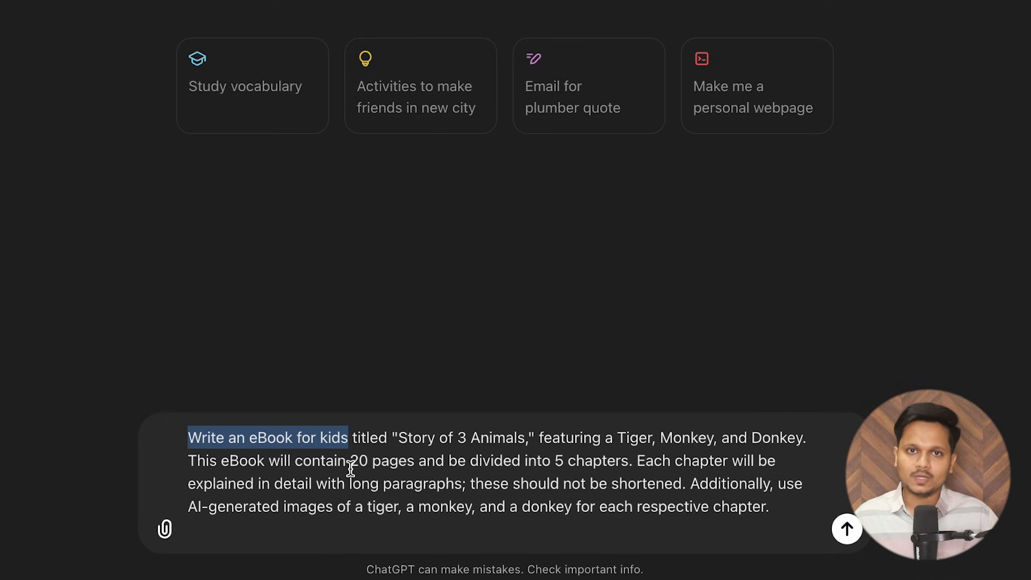
click(354, 439)
drag(354, 439, 531, 437)
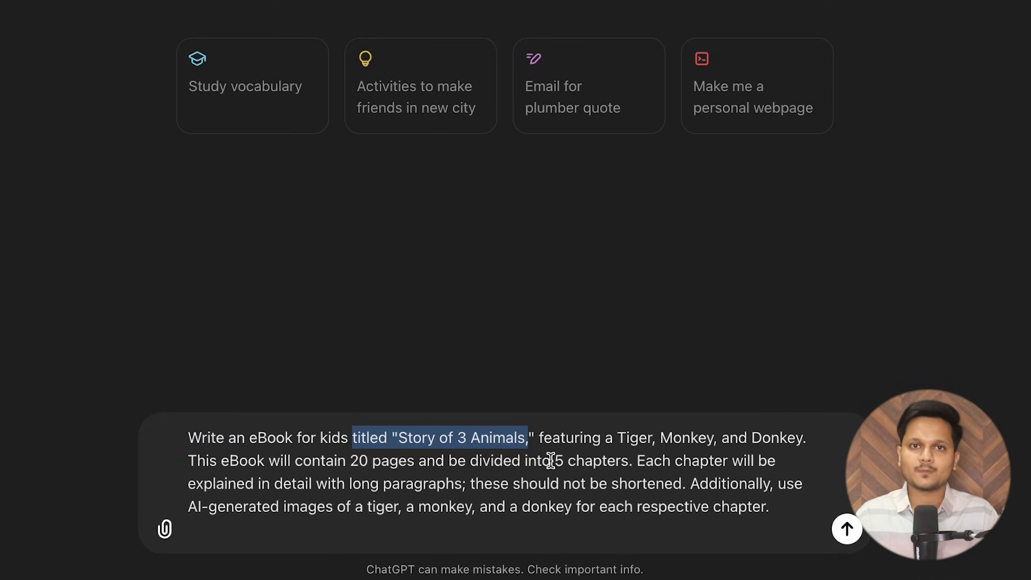
drag(538, 438, 812, 438)
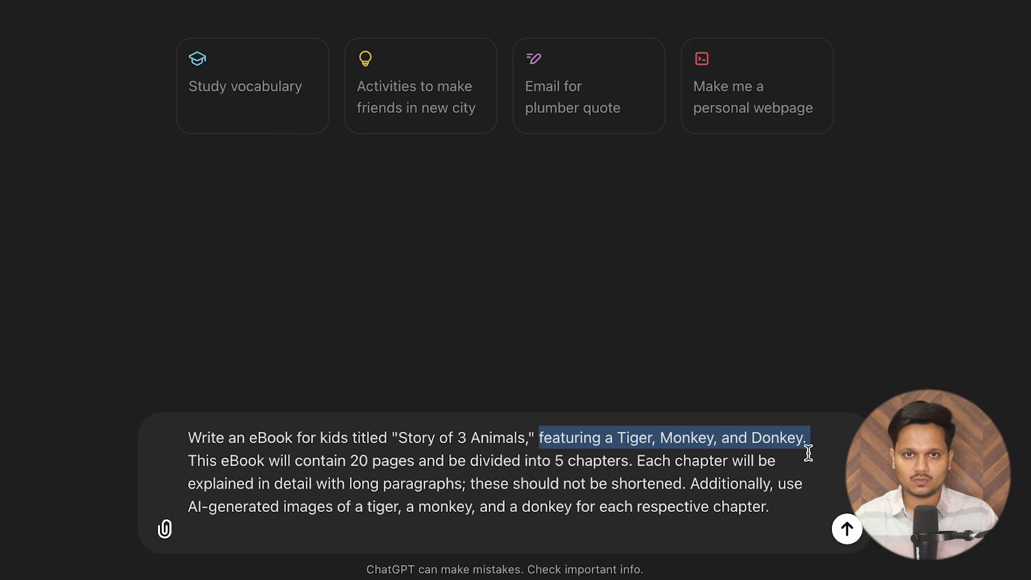
drag(629, 461, 188, 461)
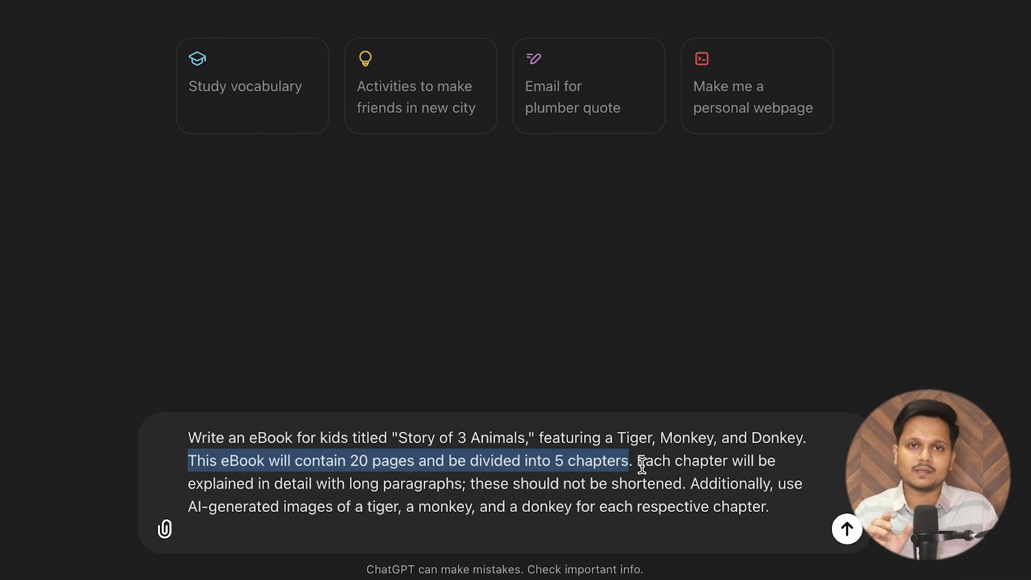
drag(638, 462, 466, 484)
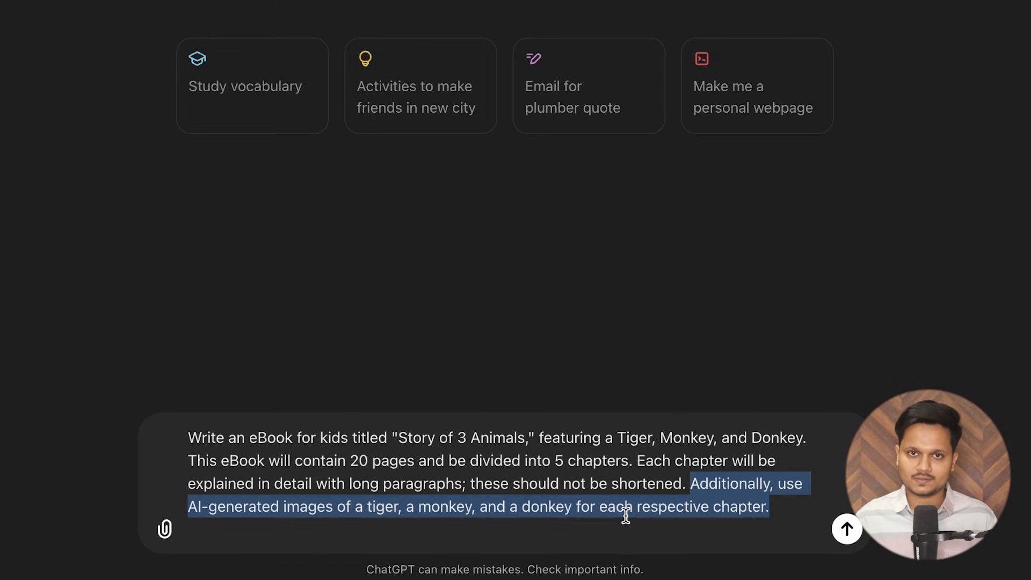
click(799, 538)
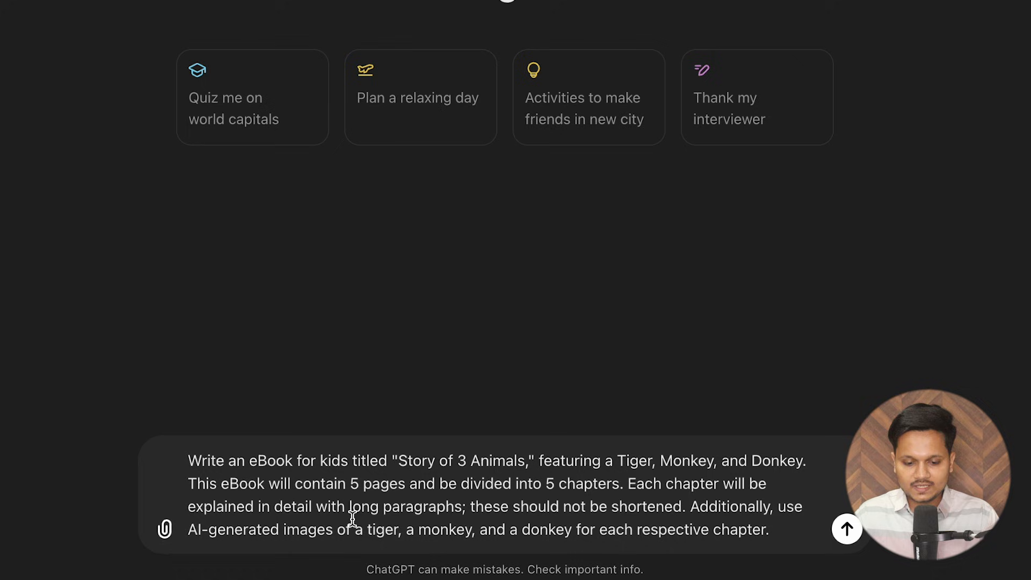
Make the eBook prompt ask for 5 pages and submit it.
drag(351, 483, 401, 489)
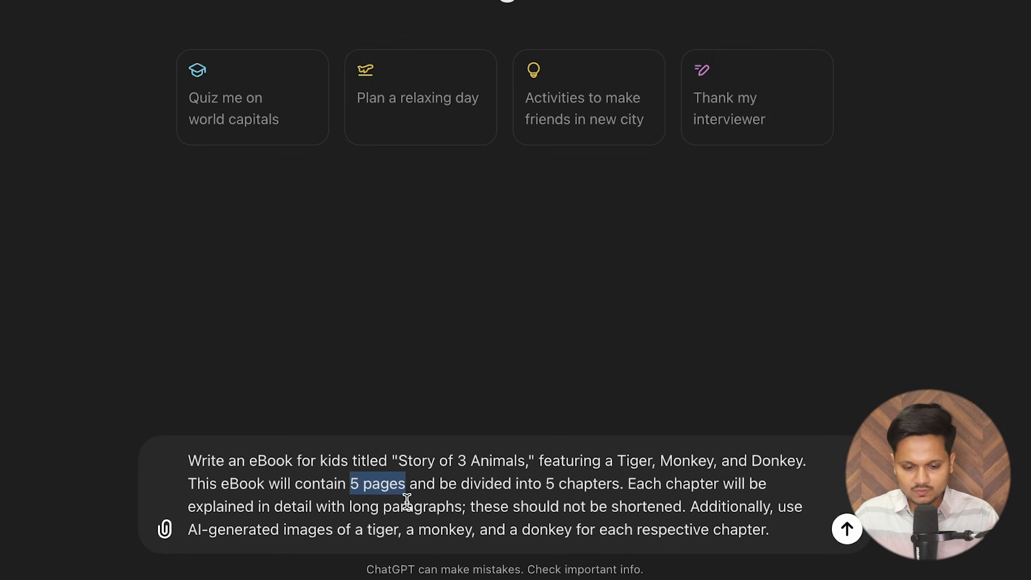
click(520, 513)
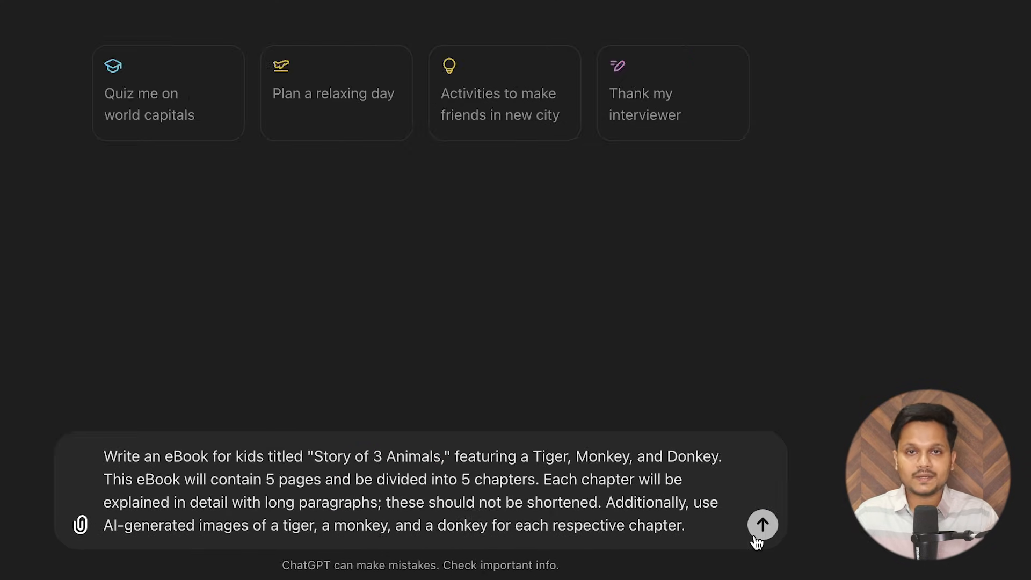
click(759, 536)
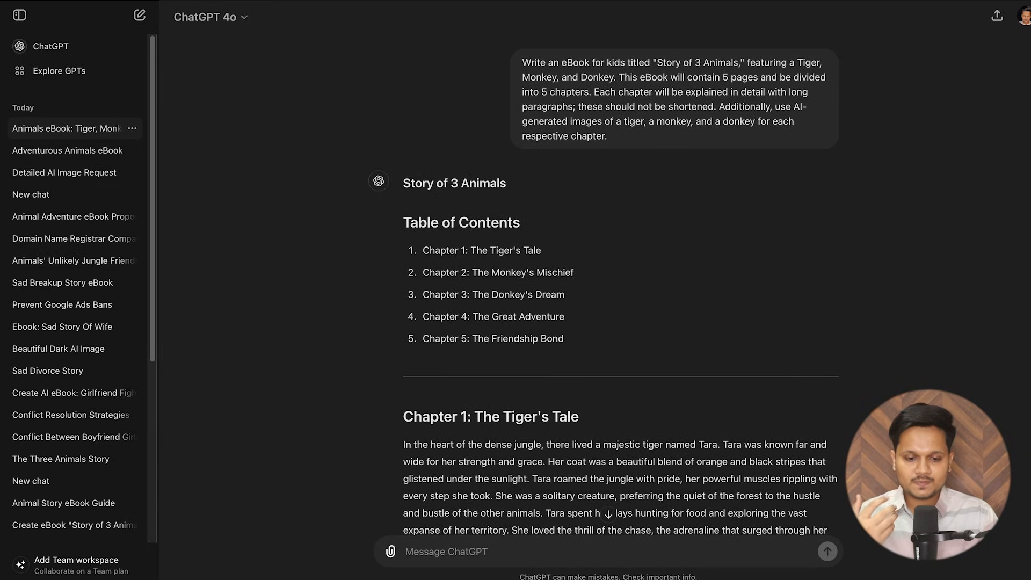
Examine the generated eBook's table of contents, its five chapters and the AI-Generated Images section.
scroll(609, 274, down, 2)
drag(403, 141, 418, 149)
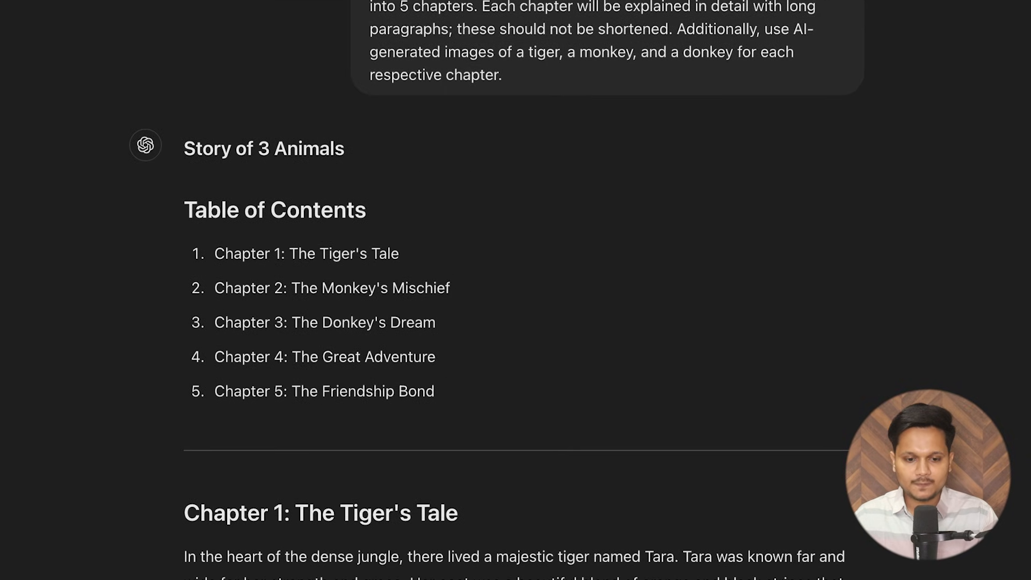
drag(205, 96, 451, 263)
scroll(181, 37, down, 6)
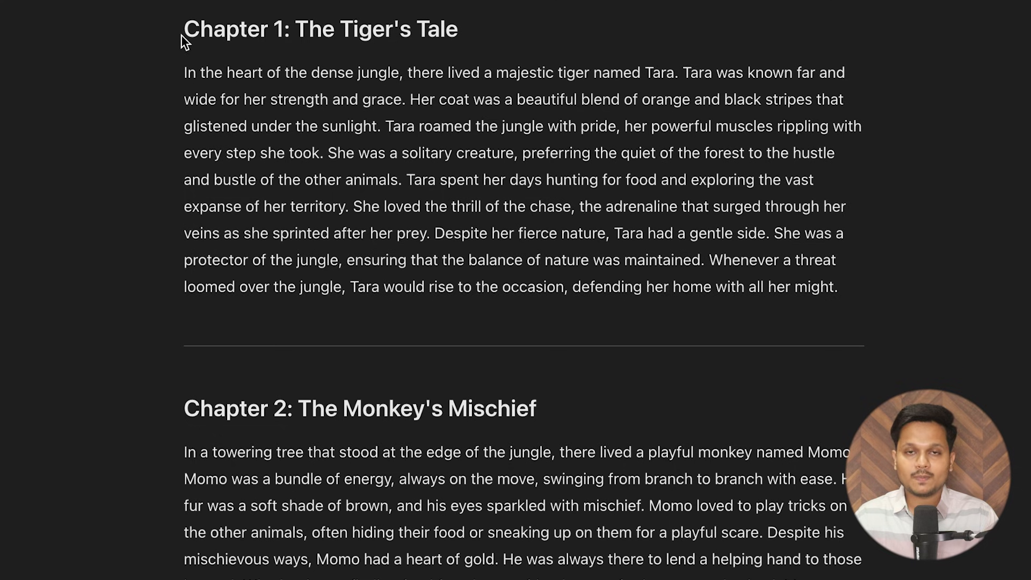
drag(182, 32, 878, 282)
click(877, 283)
scroll(591, 290, down, 5)
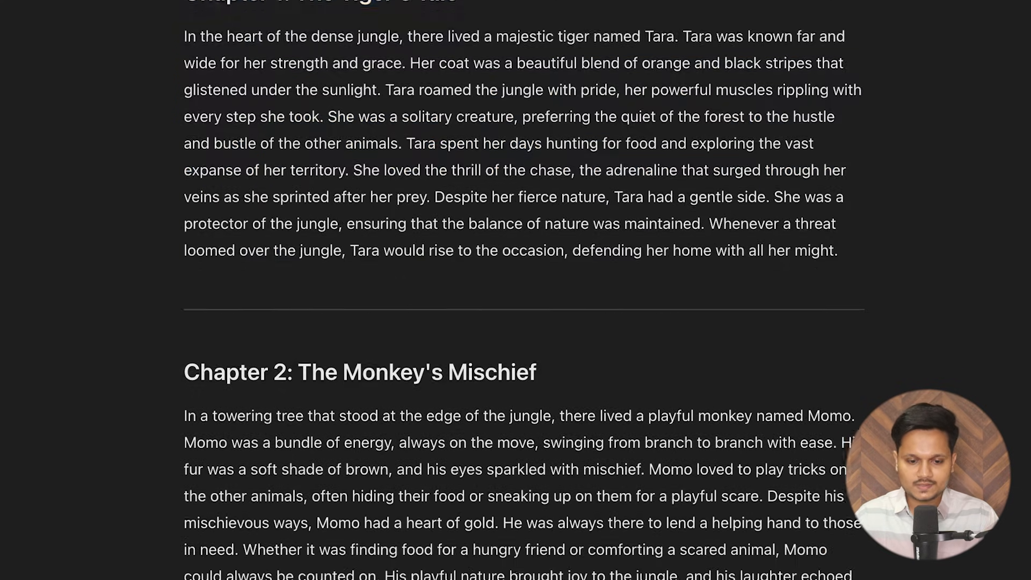
scroll(516, 290, down, 20)
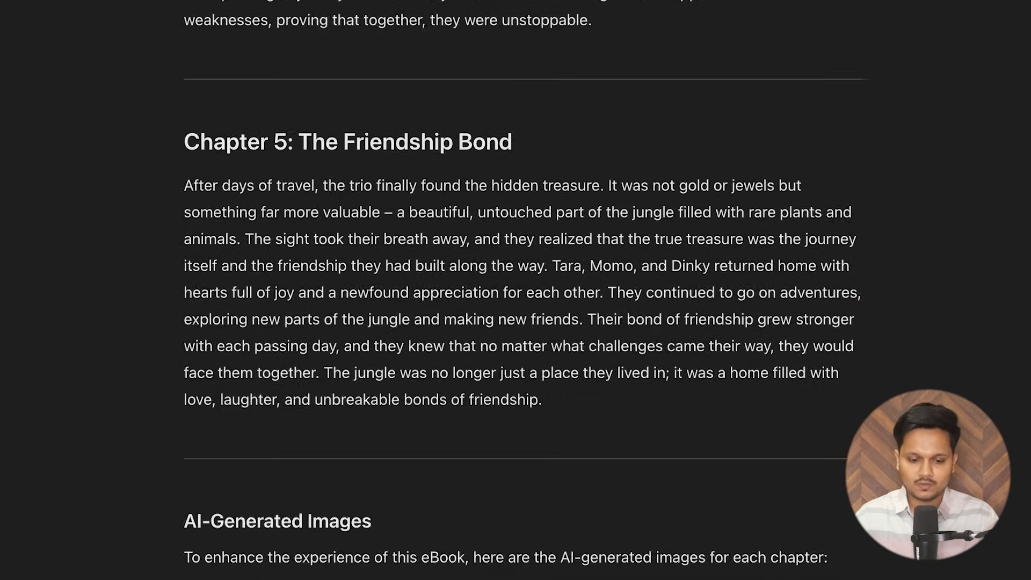
scroll(515, 290, down, 1)
drag(179, 86, 400, 75)
click(399, 75)
scroll(342, 478, down, 1)
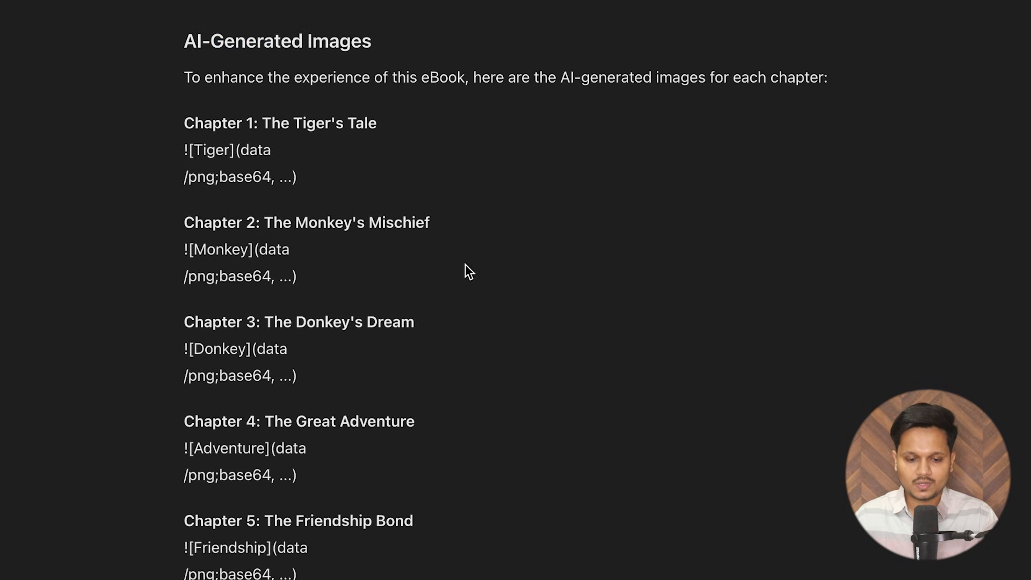
Ask "Where is AI generated images?" and look through the pictures and chapters in the reply.
text(Where is AI generated images?)
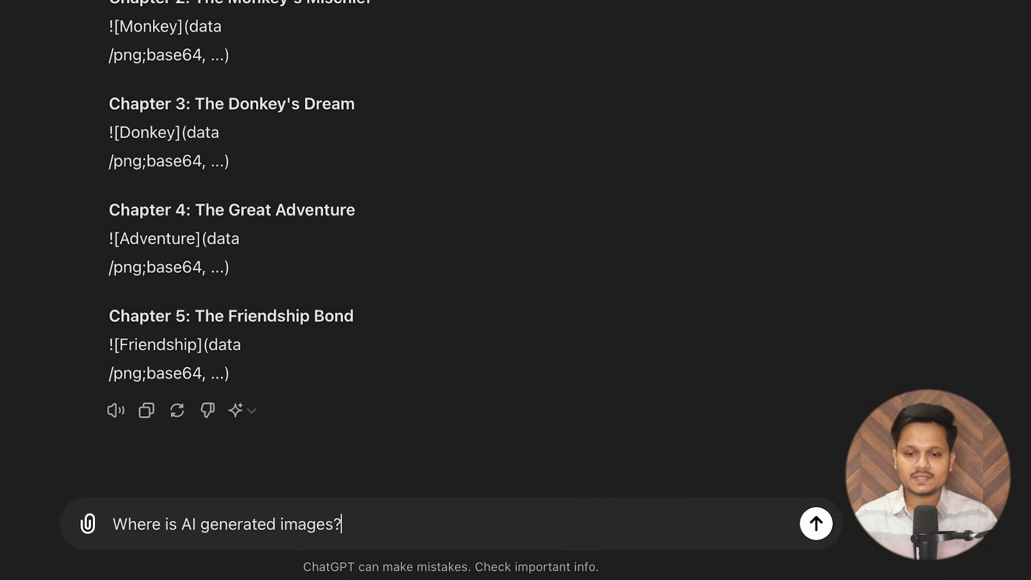
key(Return)
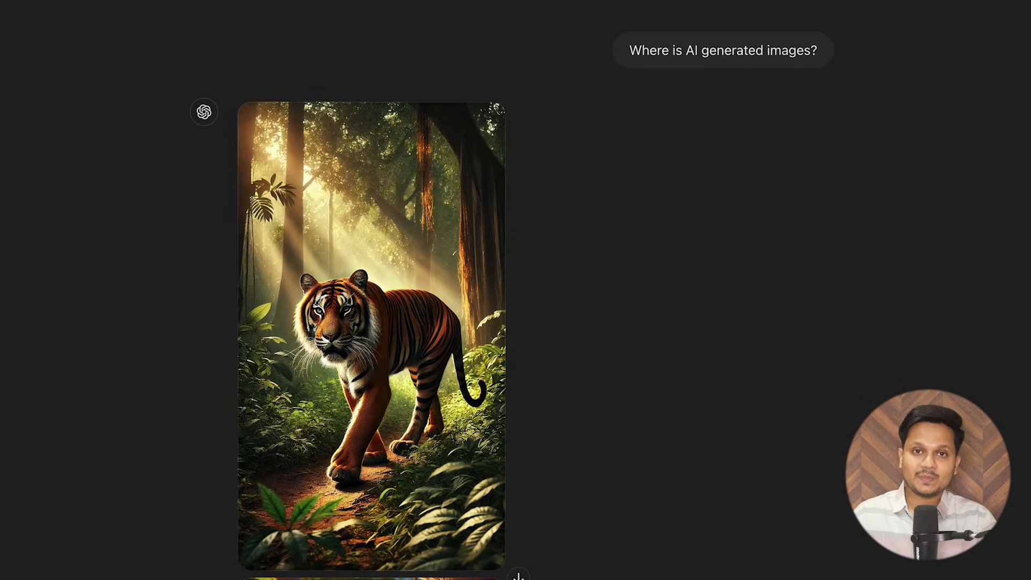
scroll(371, 322, down, 8)
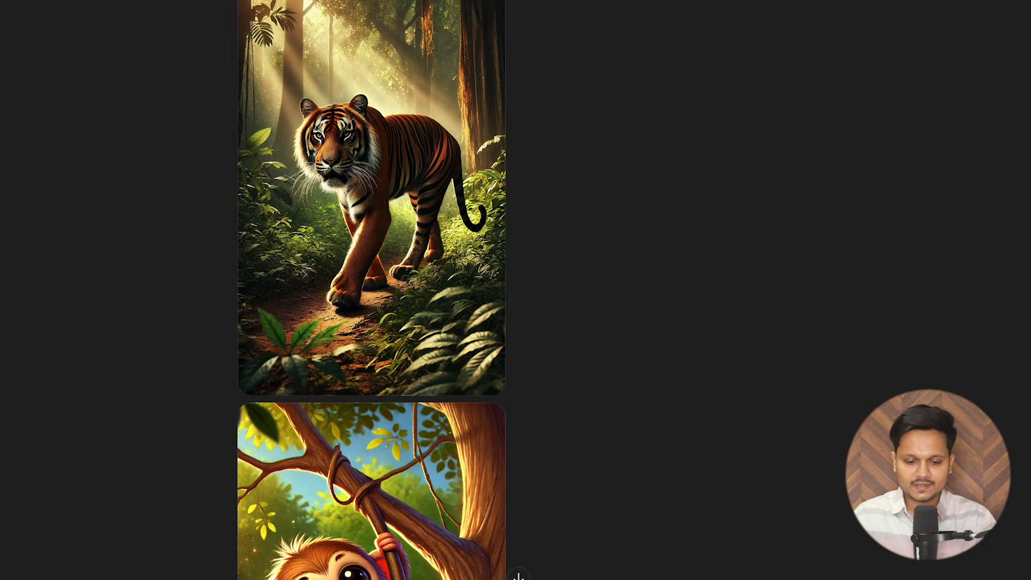
scroll(371, 290, down, 15)
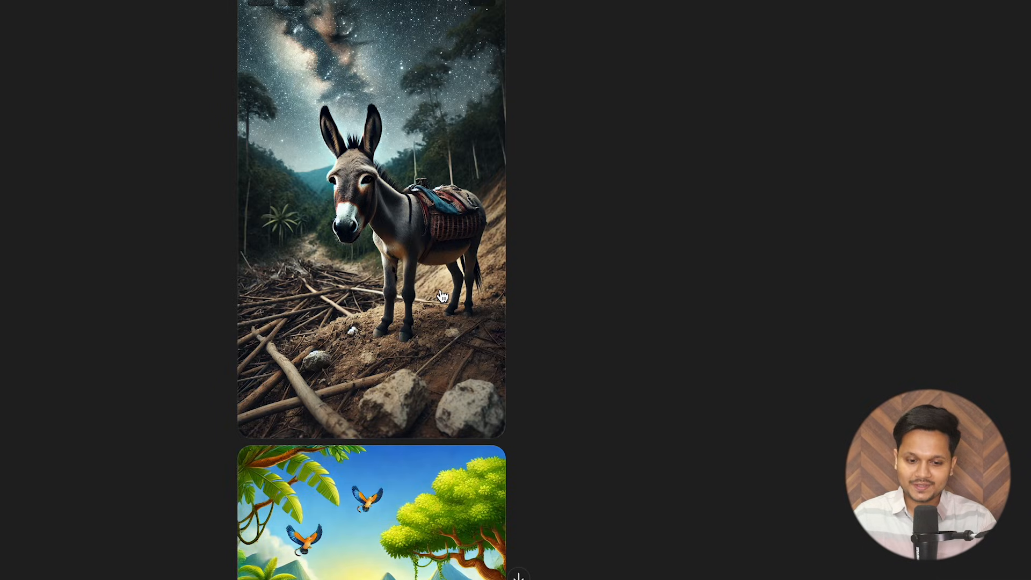
scroll(365, 316, down, 8)
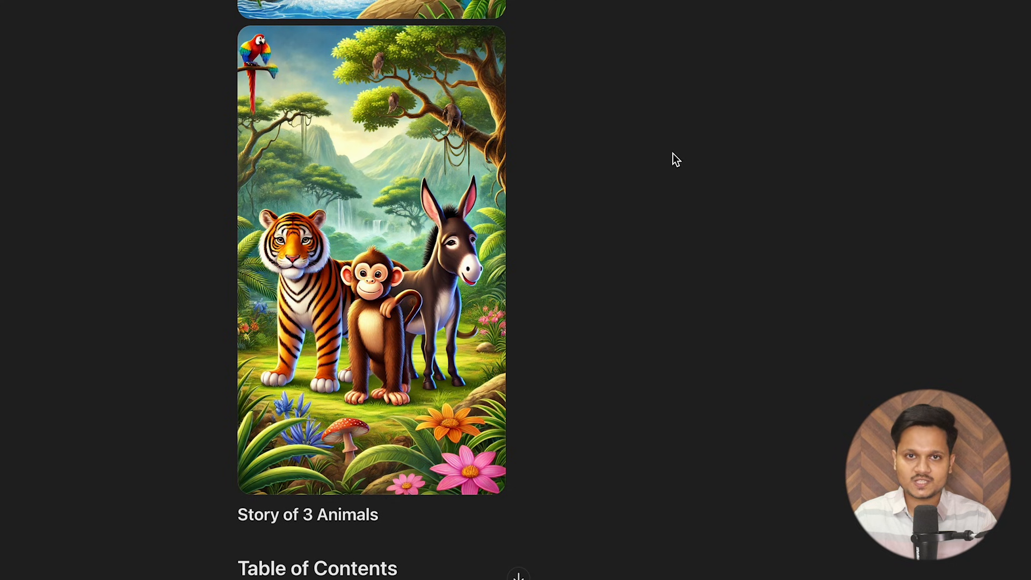
scroll(666, 185, down, 1)
scroll(666, 185, down, 20)
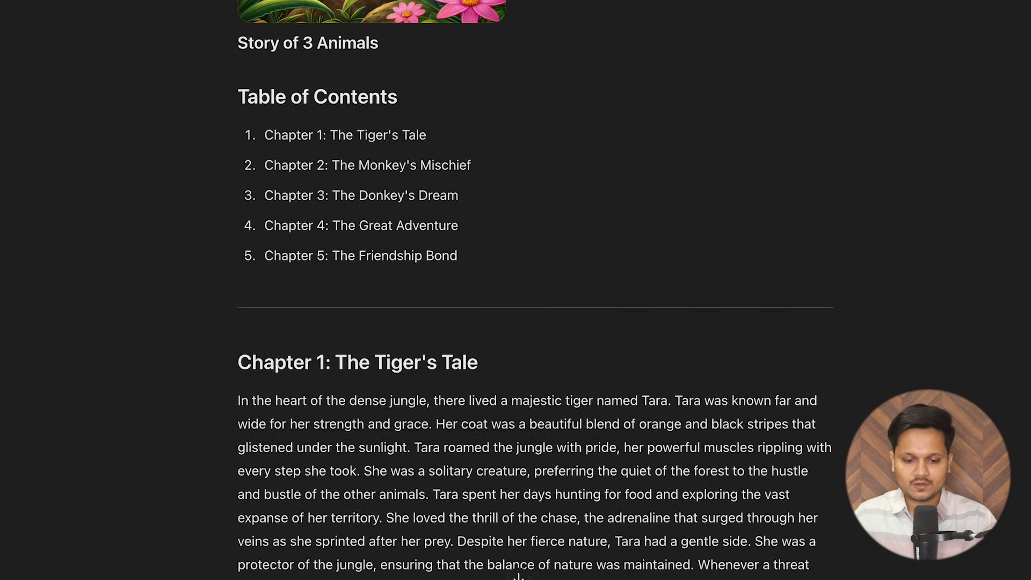
scroll(517, 574, down, 15)
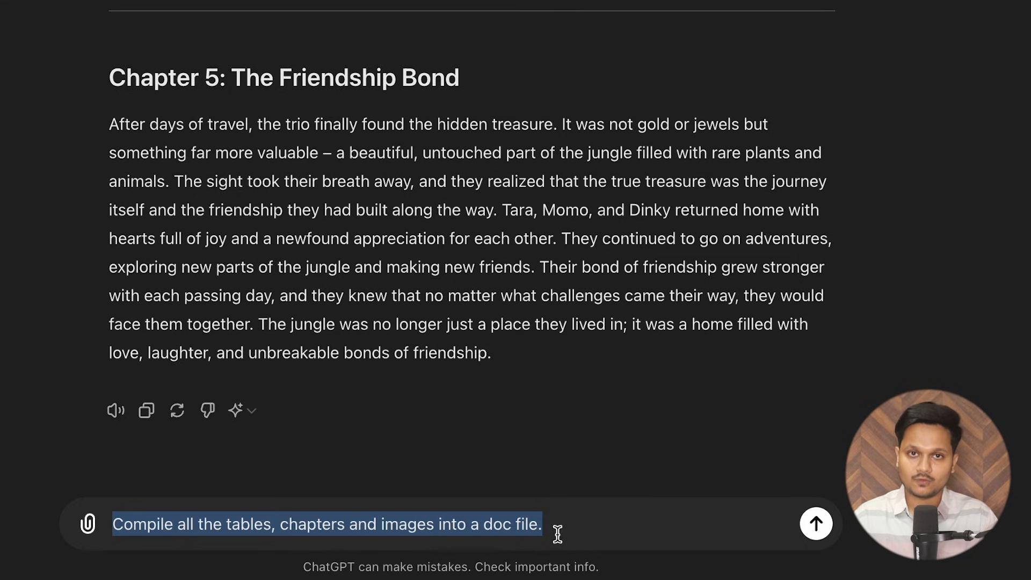
Submit the request "Compile all the tables, chapters and images into a doc file.".
click(486, 534)
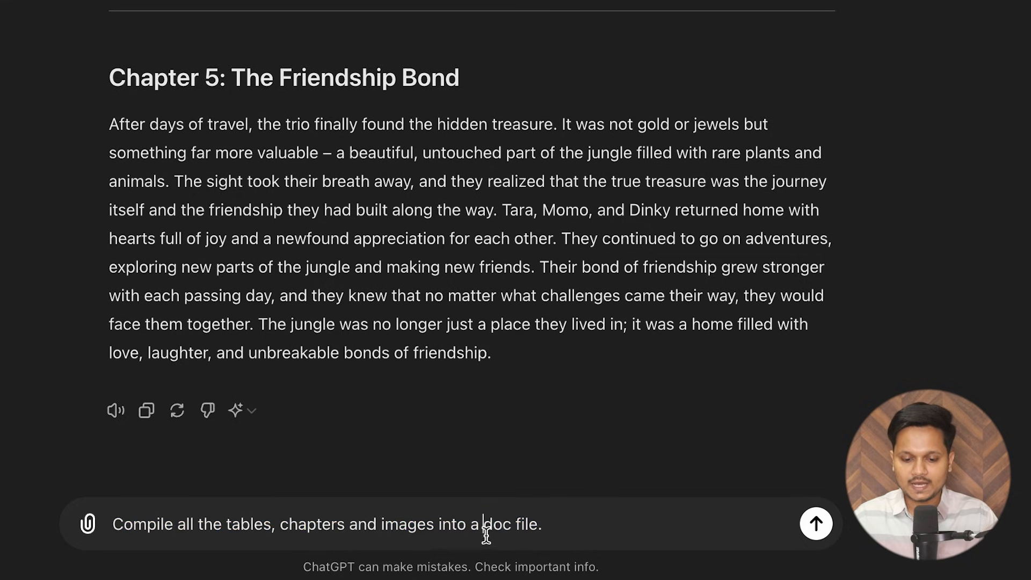
text(pd)
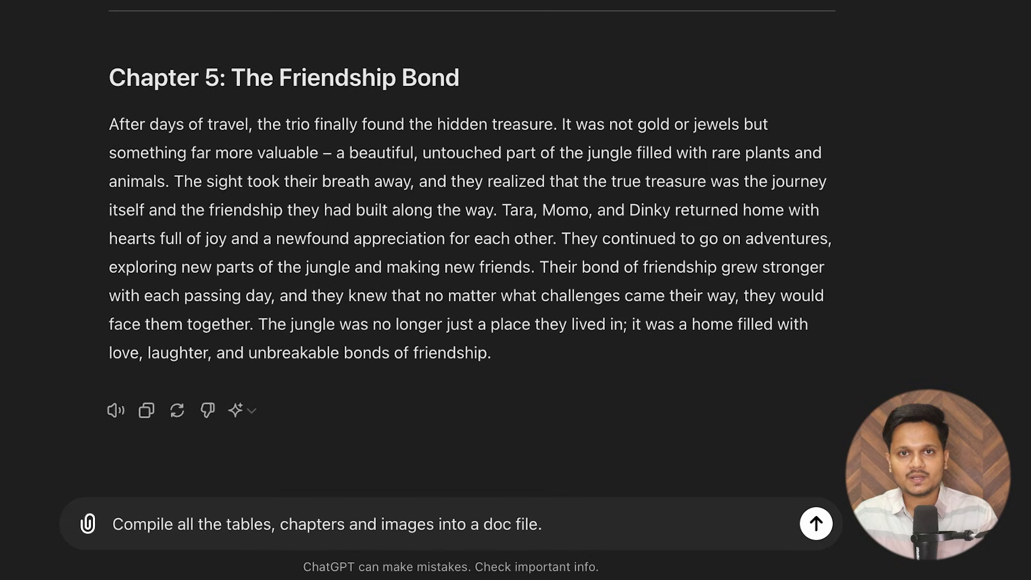
key(Return)
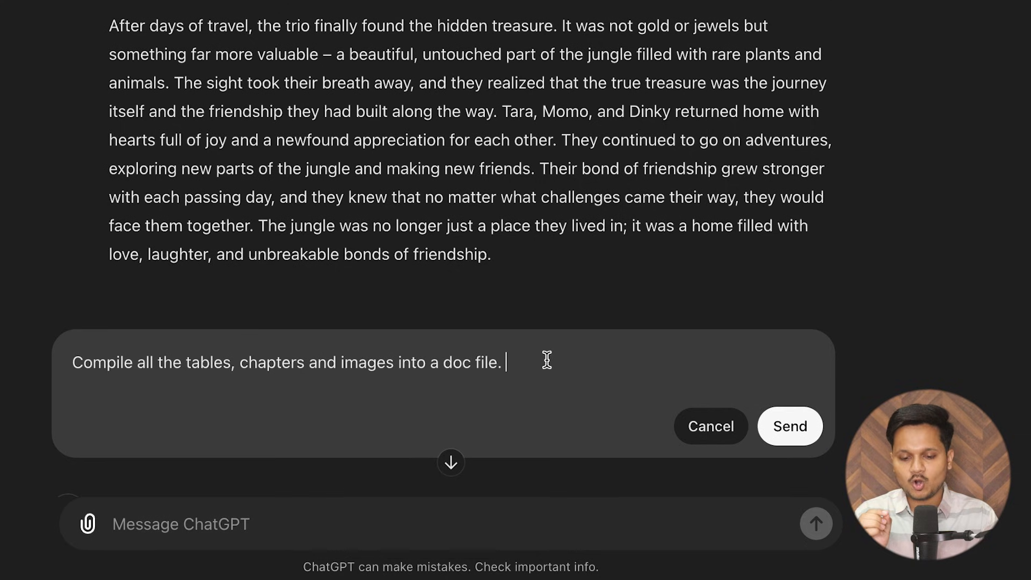
Extend the sent compile request with "Convert images into jpeg file format" and resubmit it.
text(Convert images into jpeg file format)
drag(505, 362, 663, 378)
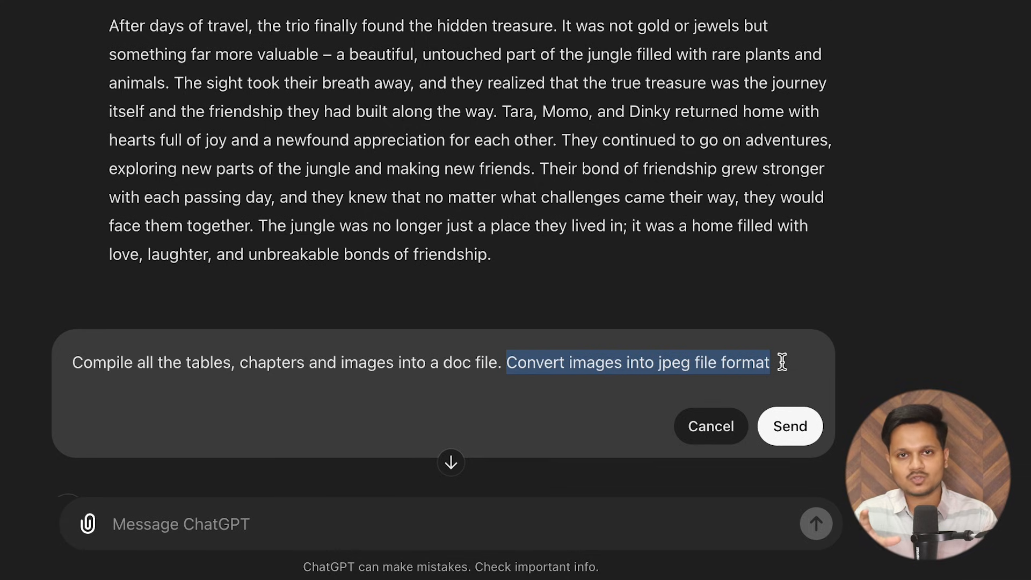
click(792, 430)
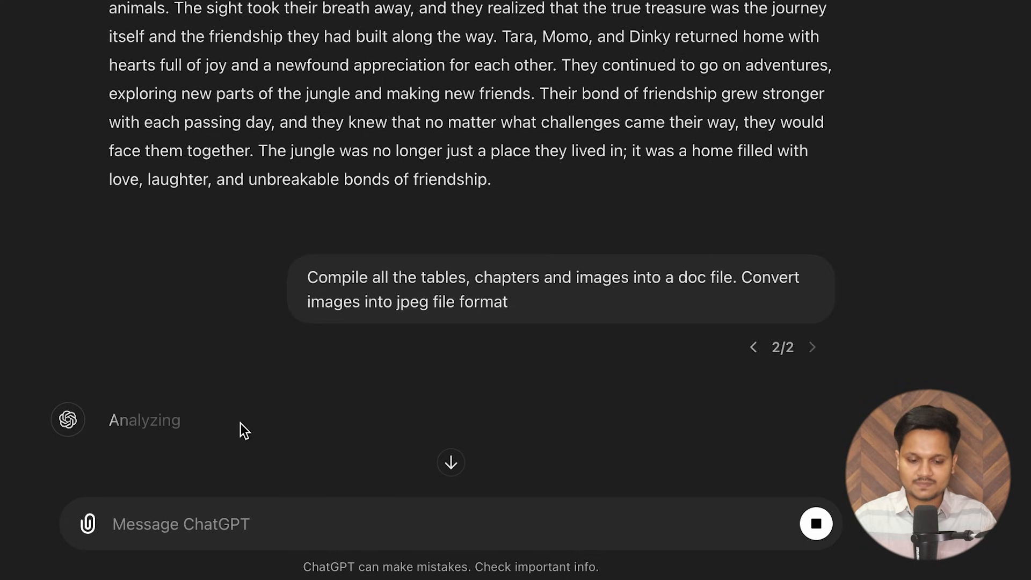
Inspect the code behind the document generation and download the compiled Story of 3 Animals file.
click(178, 424)
scroll(707, 321, down, 10)
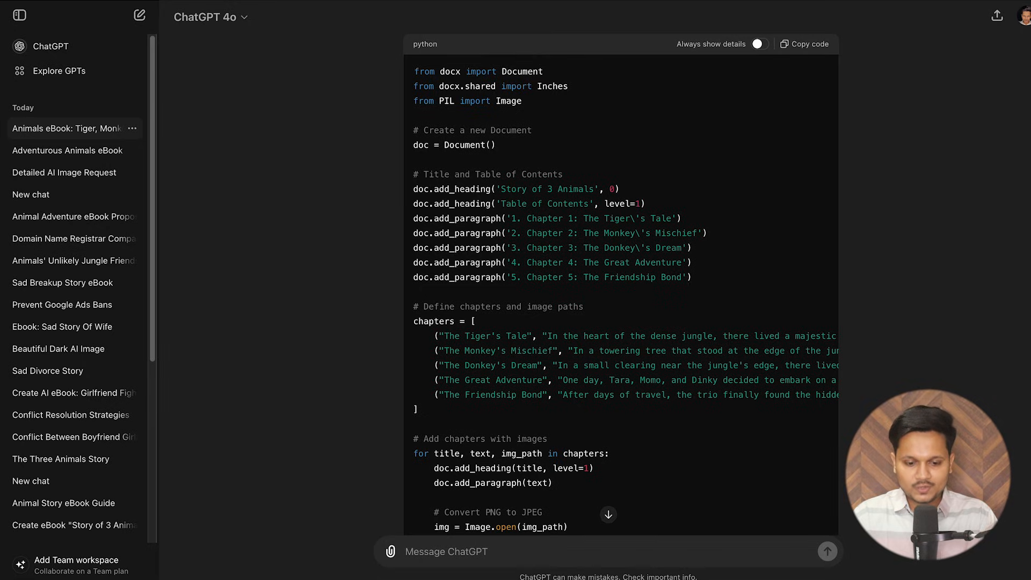
scroll(621, 285, down, 7)
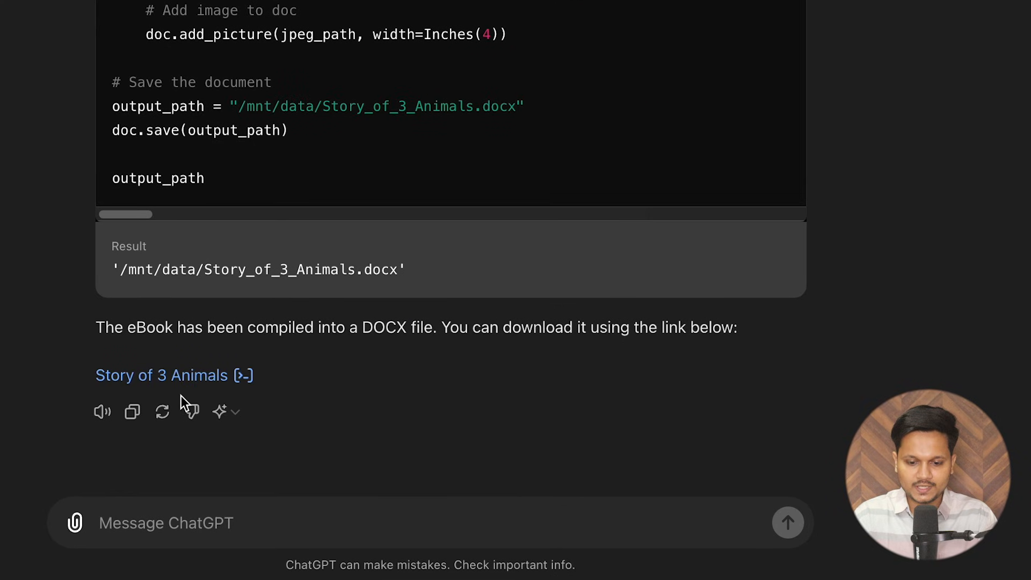
click(166, 377)
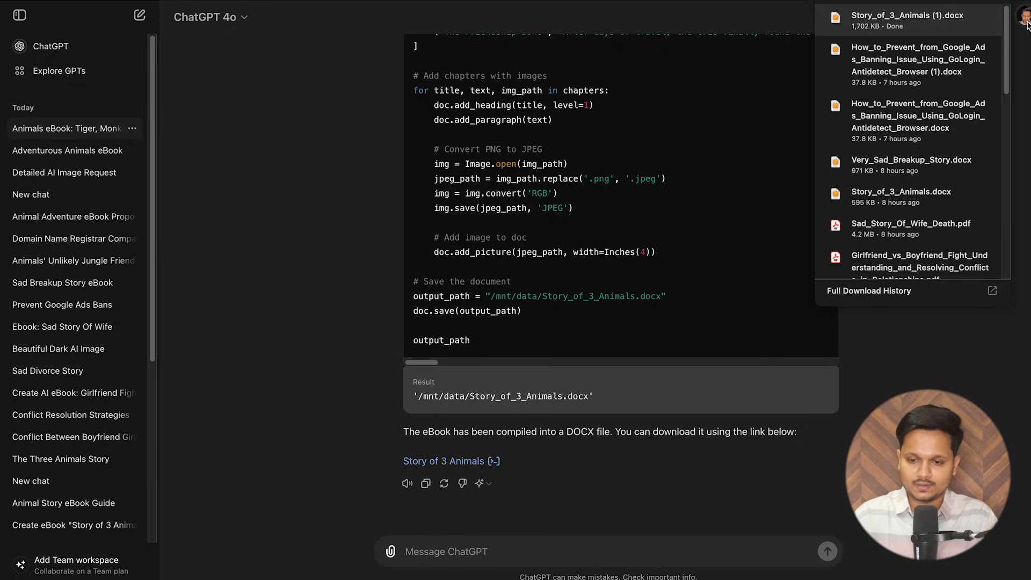
Open the downloaded Story_of_3_Animals (1).docx and examine its table of contents and The Tiger's Tale chapter.
click(898, 21)
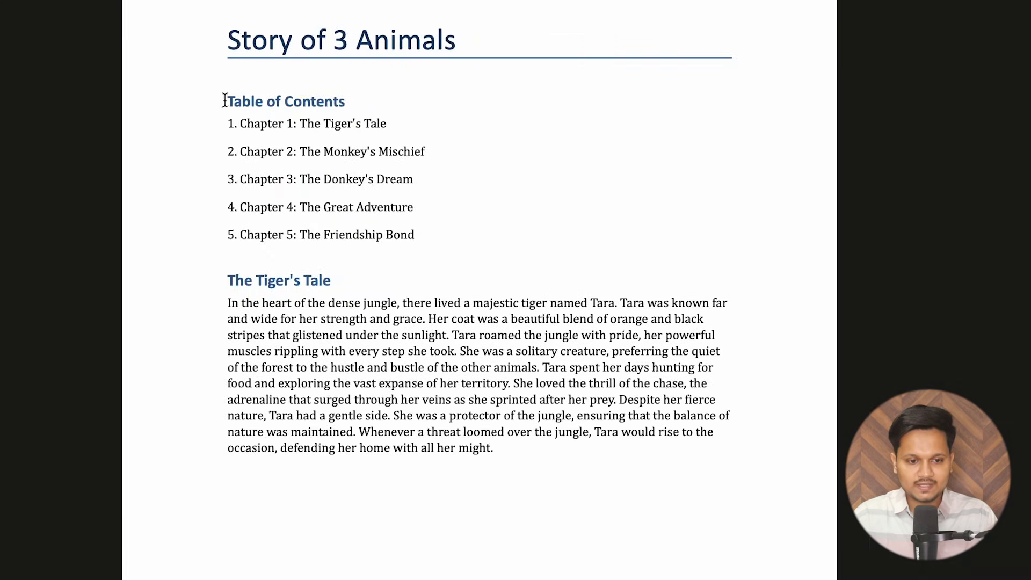
drag(224, 101, 426, 233)
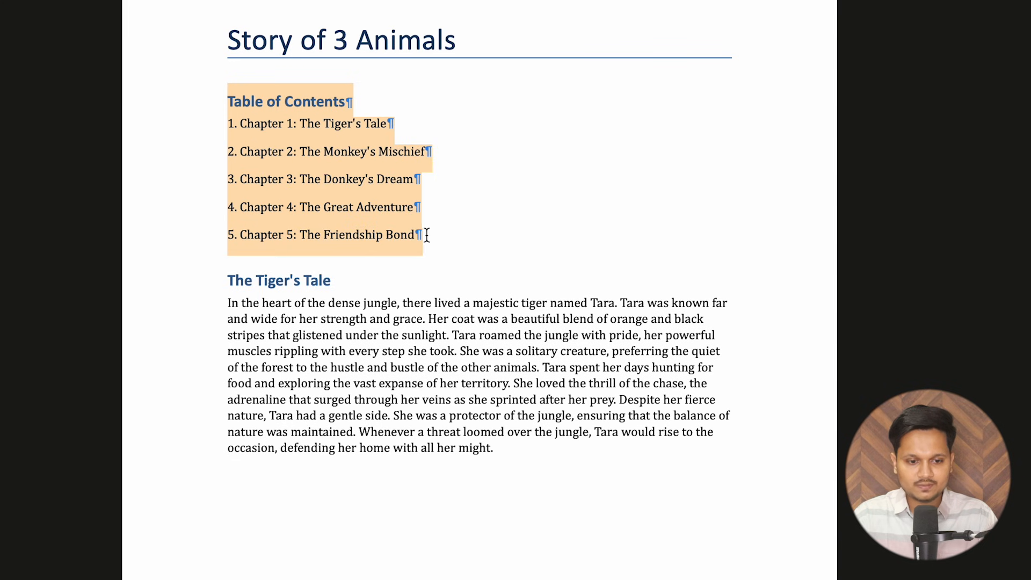
click(226, 283)
drag(224, 281, 493, 447)
click(493, 448)
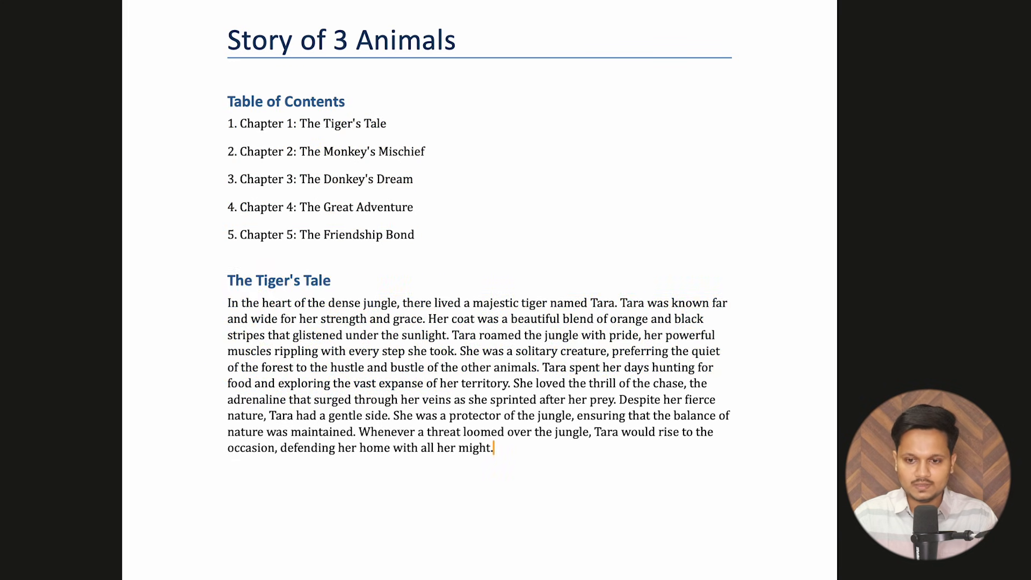
Review the chapters and illustrations in the Story of 3 Animals document from the tiger image through The Great Adventure.
scroll(493, 447, down, 12)
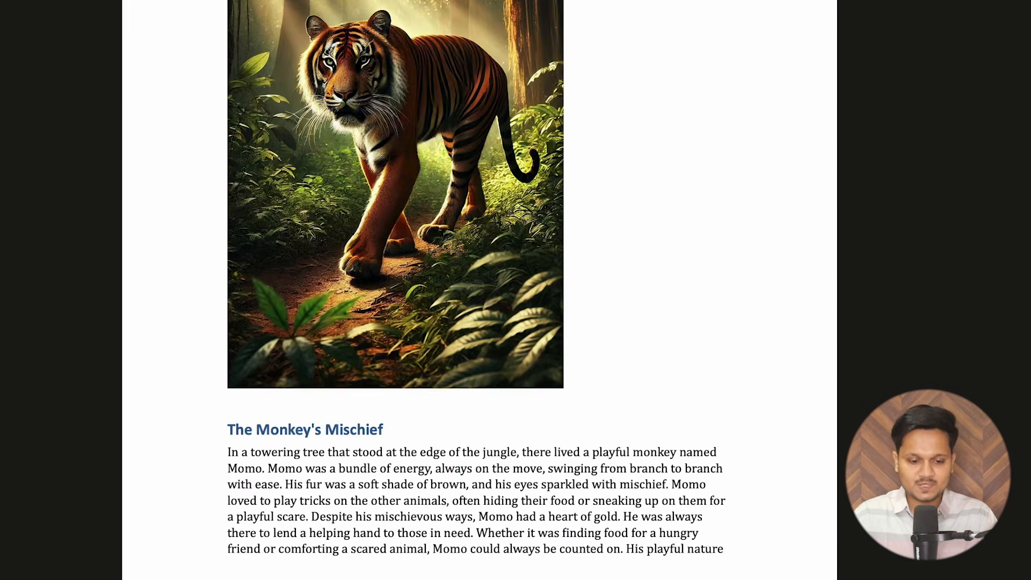
scroll(478, 290, down, 15)
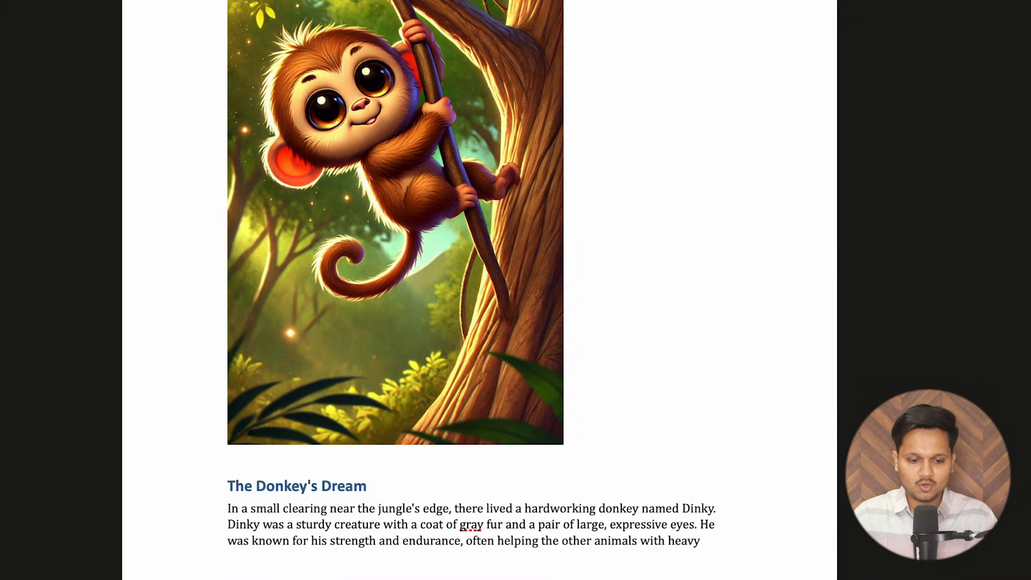
scroll(478, 290, down, 15)
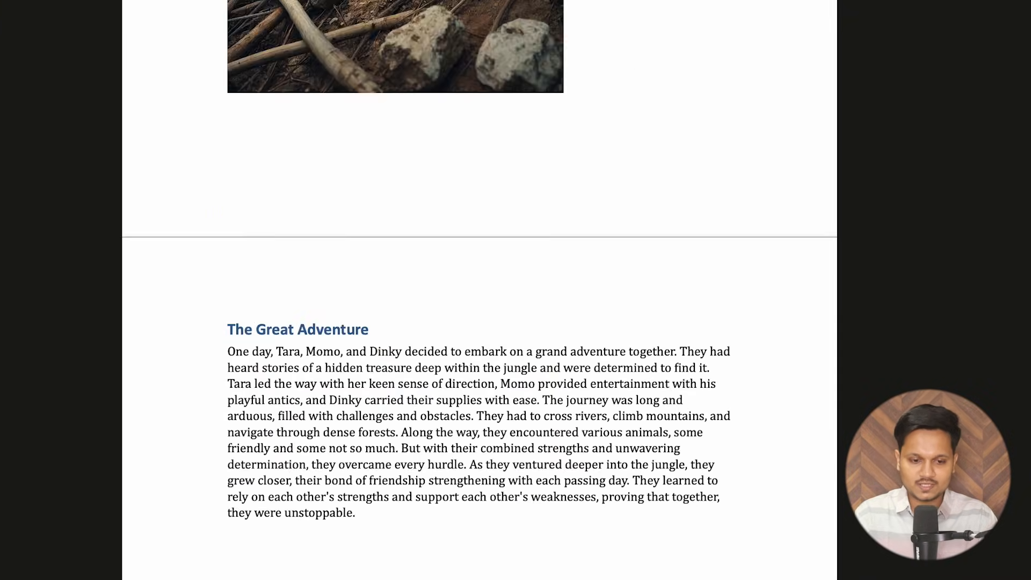
scroll(478, 290, down, 12)
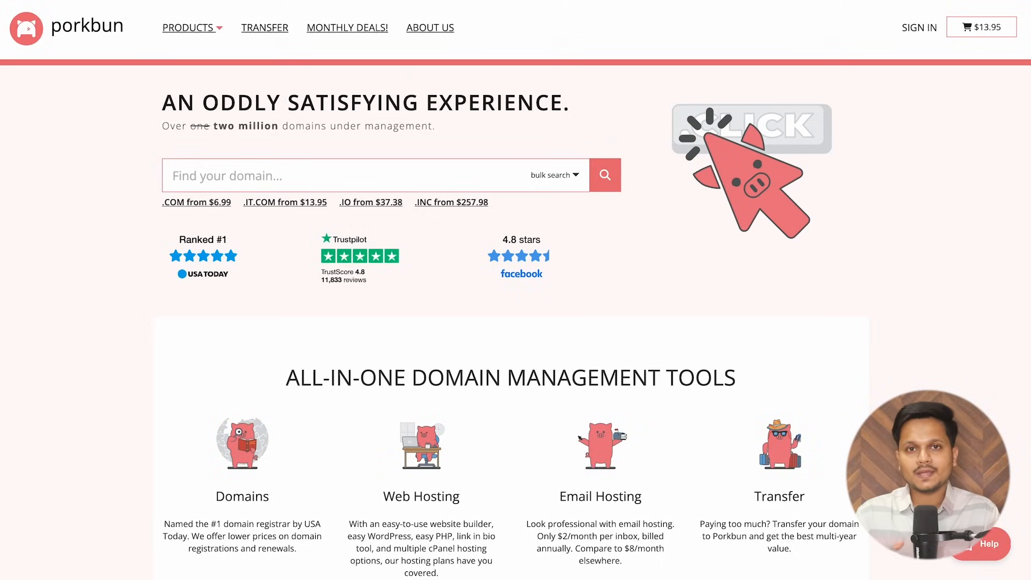
Switch to the Porkbun website and compare the domain registration prices of Porkbun, GoDaddy and Namecheap.
scroll(516, 290, down, 7)
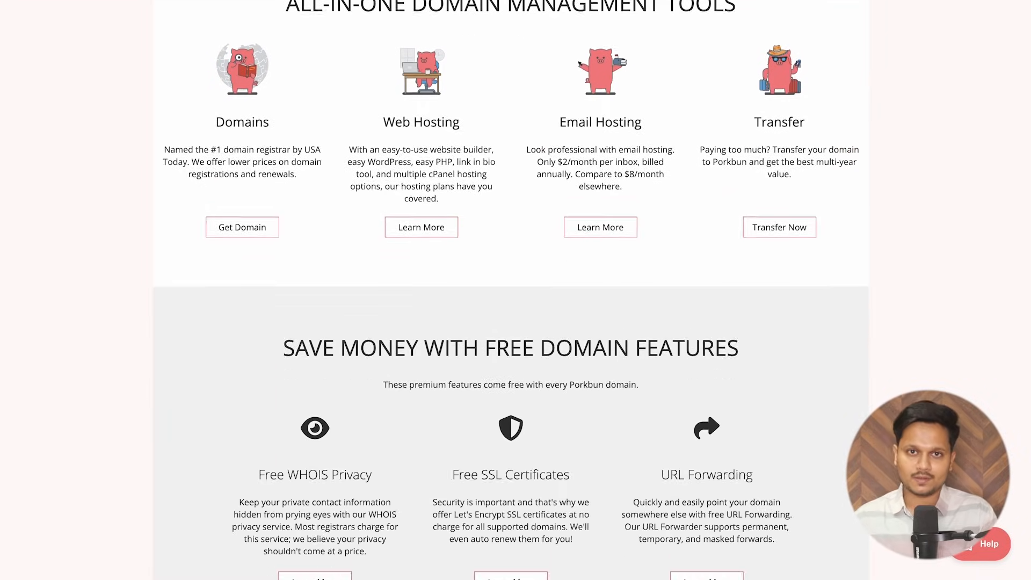
drag(158, 235, 192, 234)
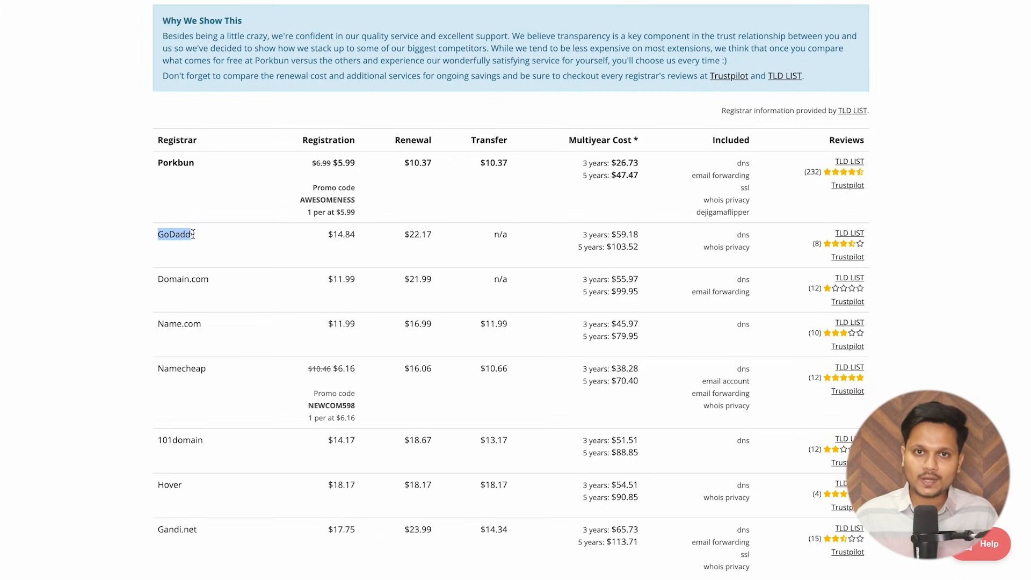
drag(158, 369, 201, 371)
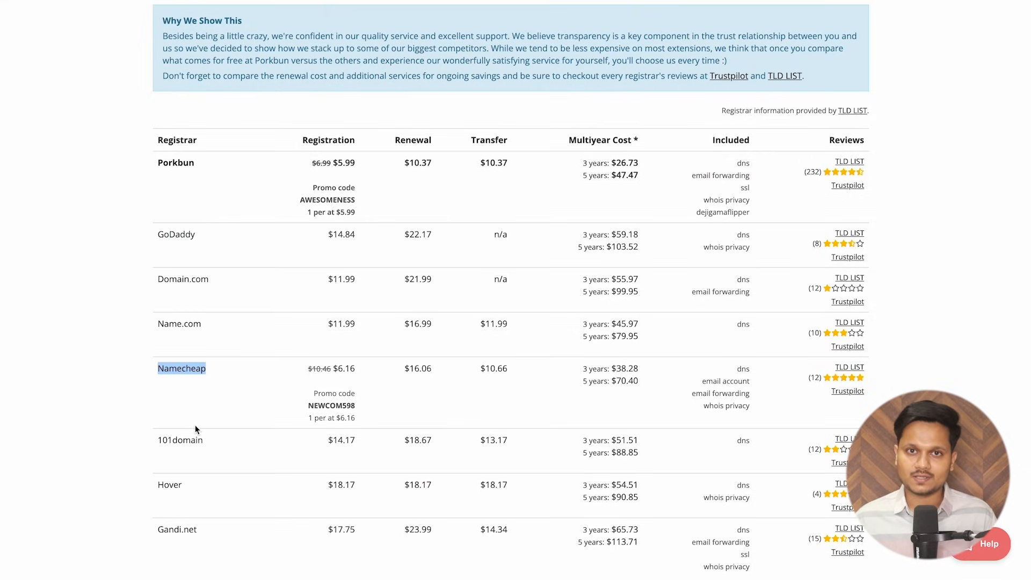
drag(311, 162, 362, 162)
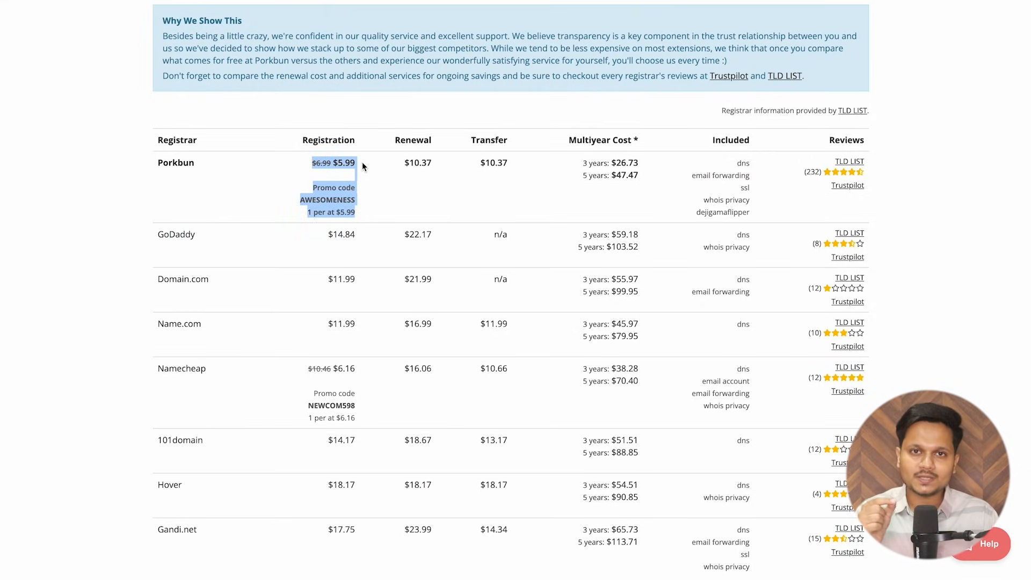
drag(327, 235, 364, 240)
drag(308, 365, 356, 424)
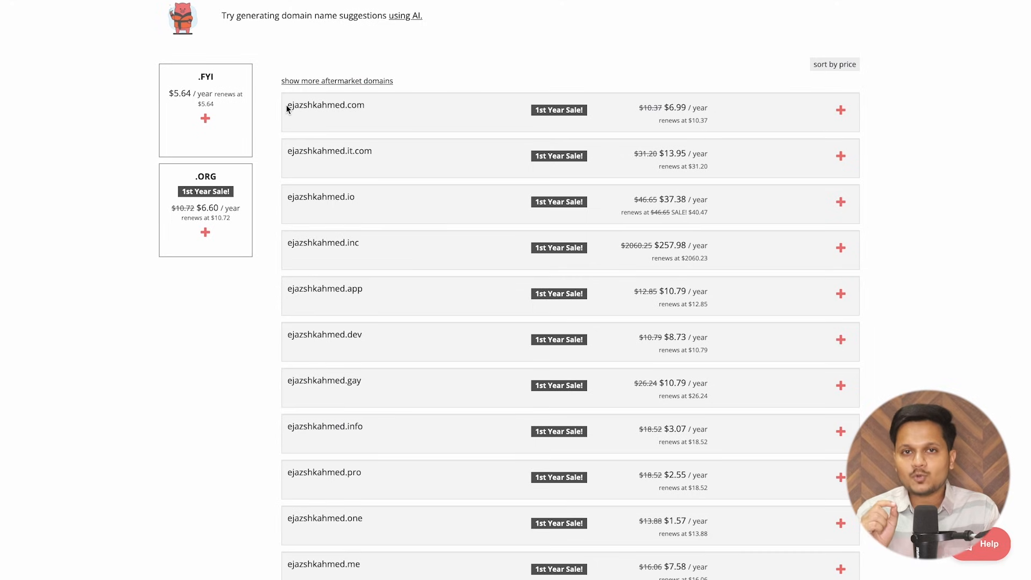
Examine the first-year prices of the extensions offered for the searched domain name, including .com, .pro, .dev and .xyz.
drag(287, 109, 369, 109)
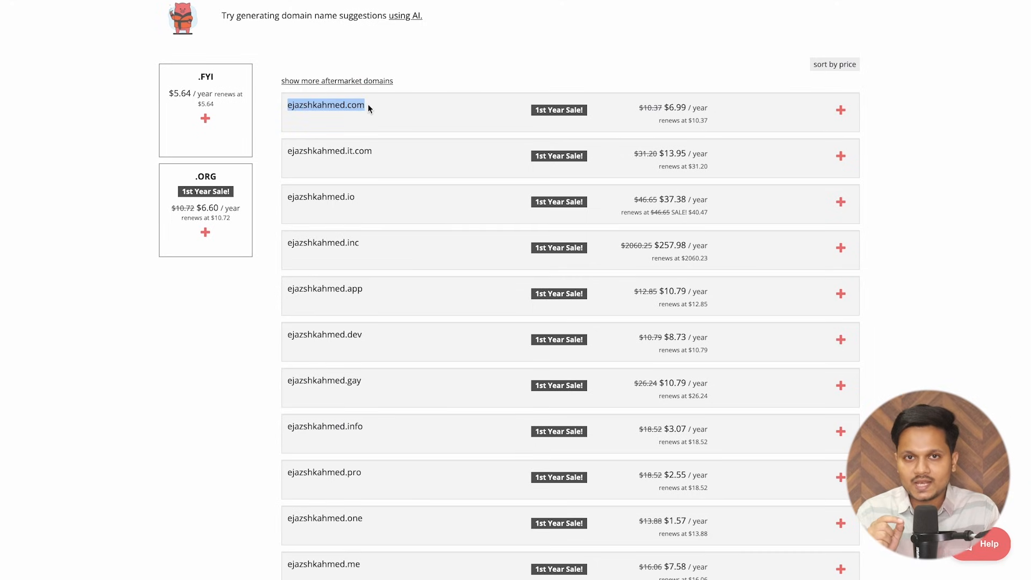
scroll(353, 118, down, 3)
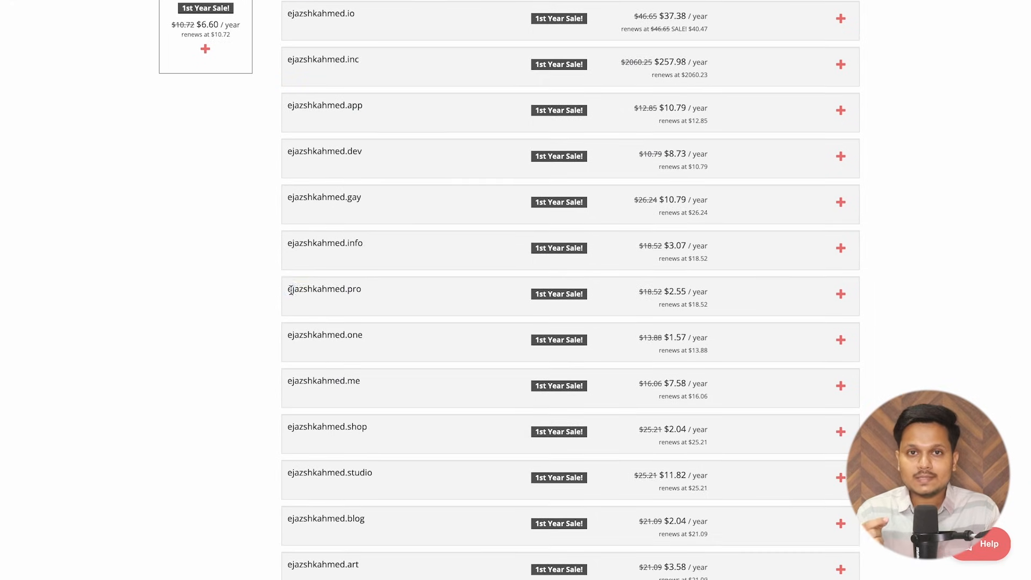
drag(288, 290, 364, 292)
drag(288, 152, 321, 153)
scroll(283, 292, down, 10)
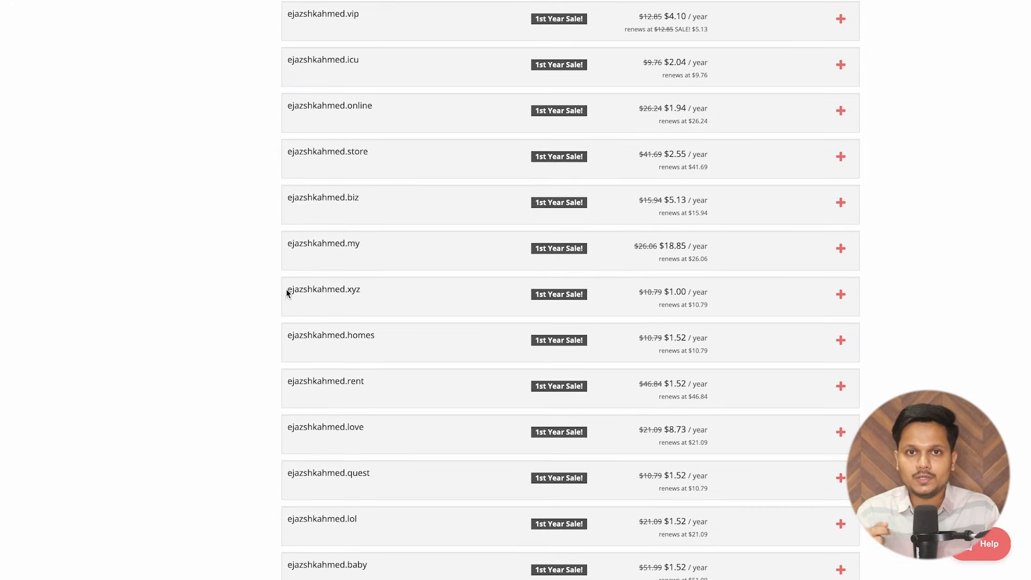
drag(287, 290, 366, 290)
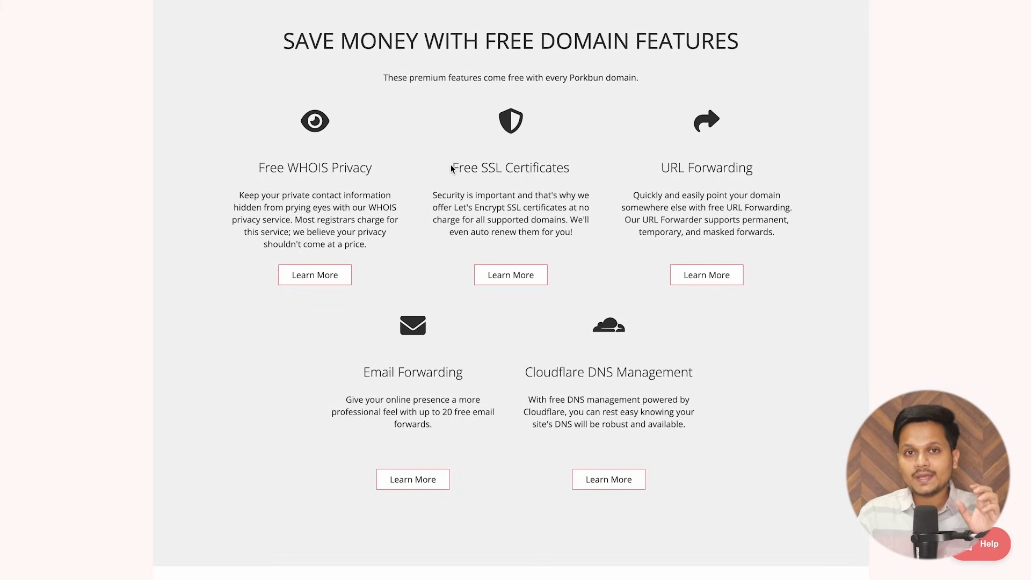
Read about Porkbun's free SSL certificates, WHOIS privacy and URL forwarding, and its phone support.
drag(453, 167, 594, 174)
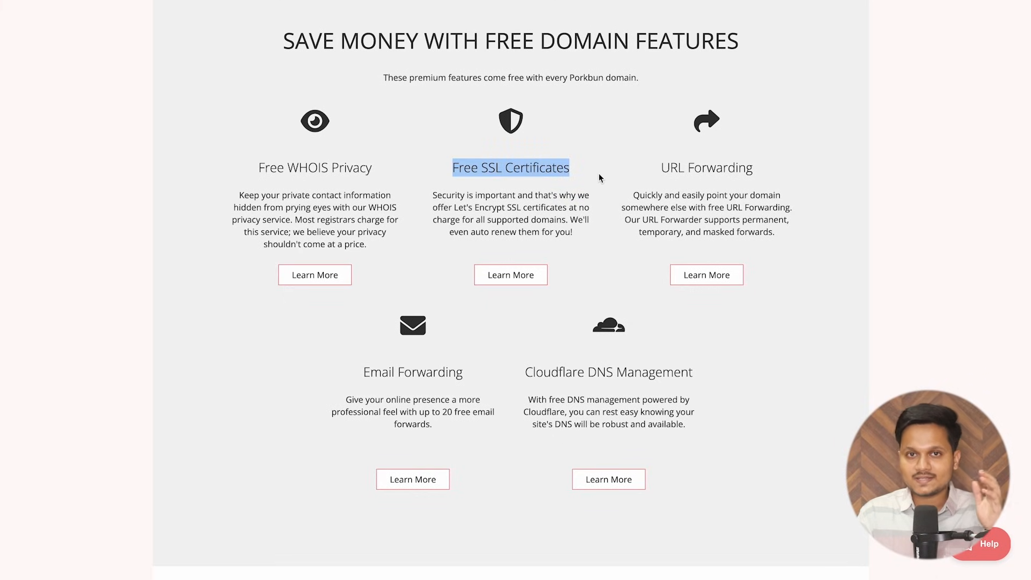
drag(258, 167, 405, 172)
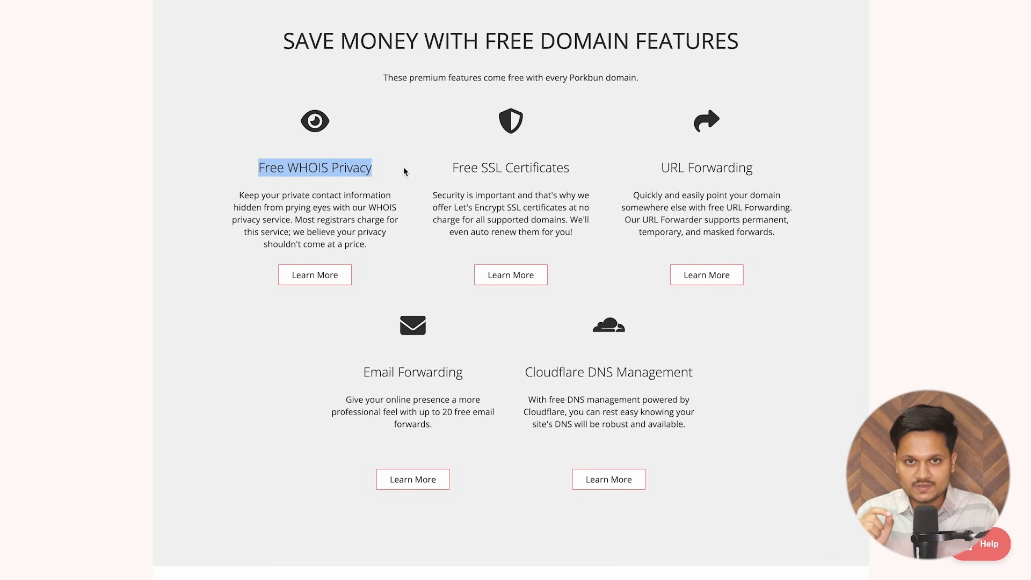
drag(661, 168, 784, 170)
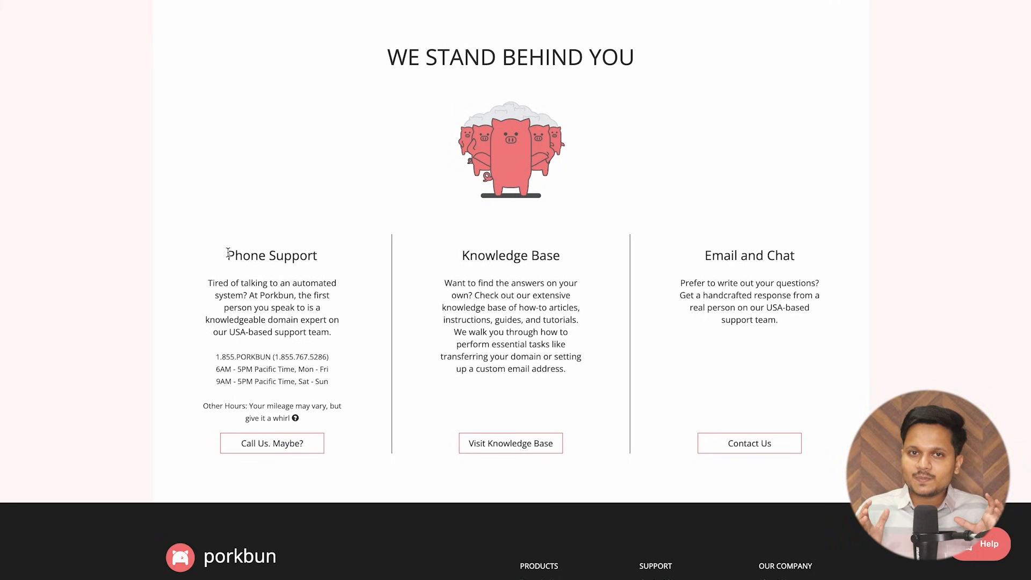
drag(227, 254, 342, 443)
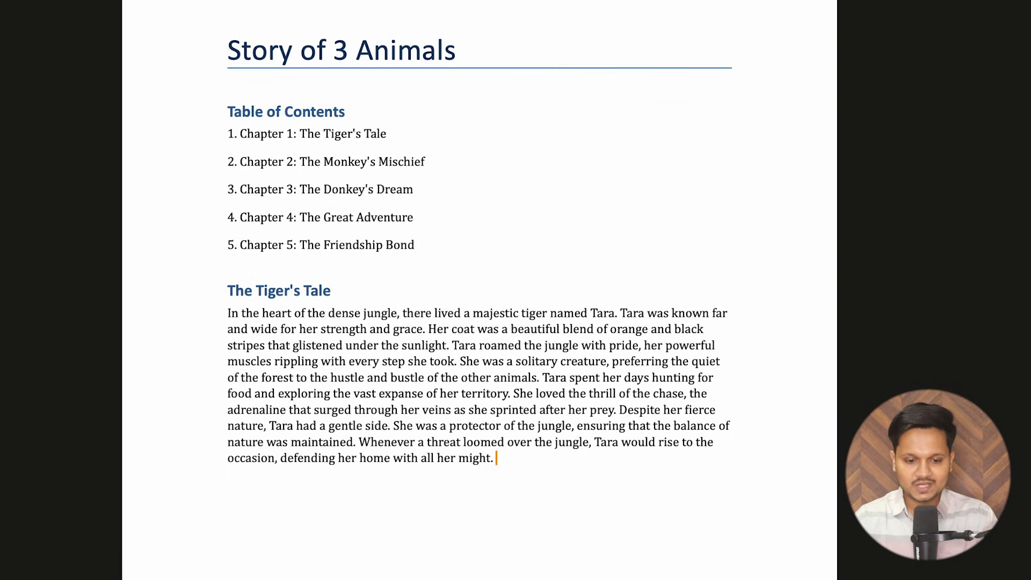
Return to the Story of 3 Animals document and add the filler text "Extrao iajorajroijwarj" to the end of The Tiger's Tale.
text(ao iajorajroijwarj)
drag(633, 455, 514, 525)
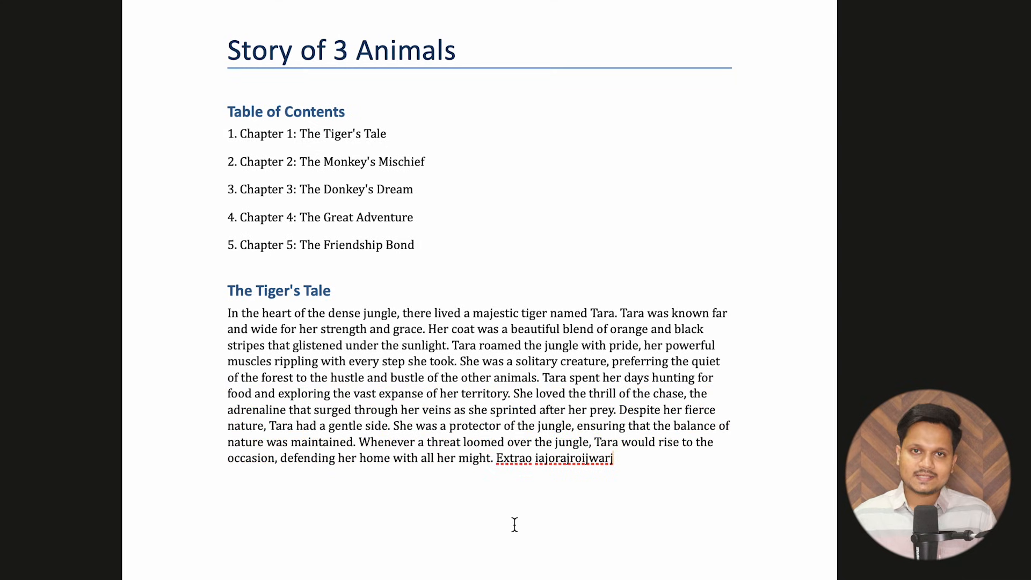
drag(642, 458, 222, 296)
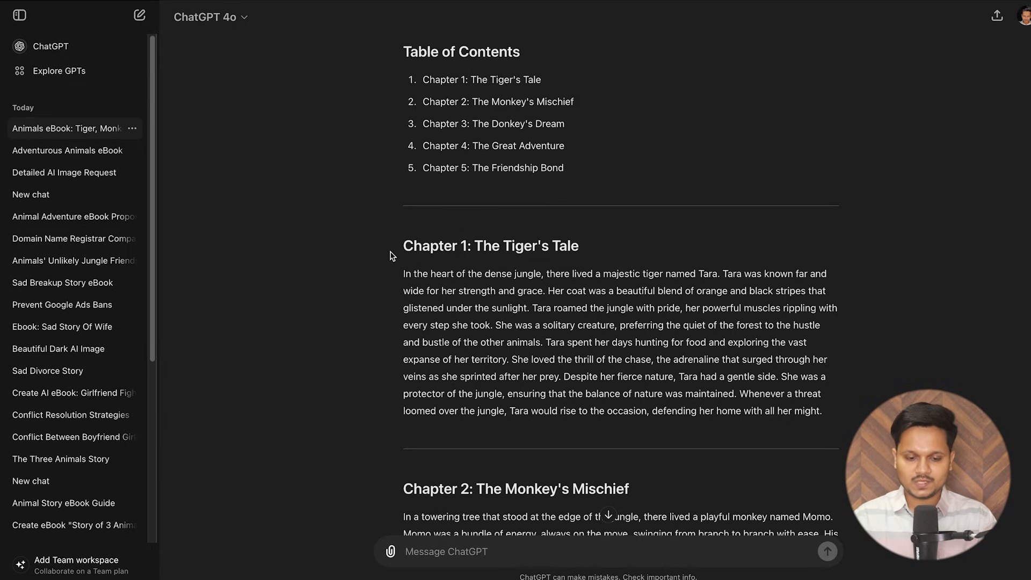
Send ChatGPT the request "Please explain chapter 1 in more details:" followed by the copied text of Chapter 1: The Tiger's Tale.
drag(400, 246, 819, 411)
key(ctrl+c)
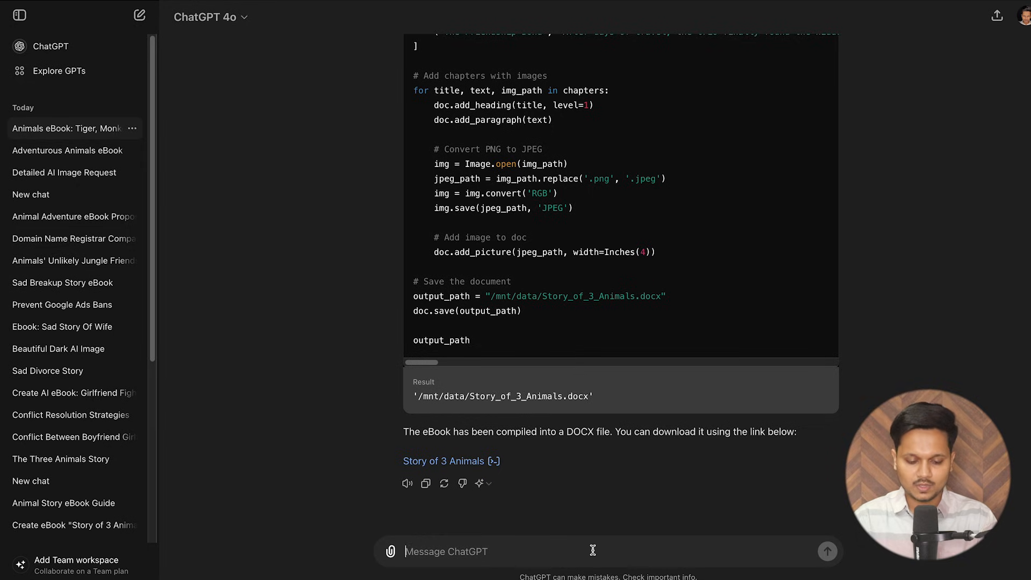
text(Please explain chapter 1 in more details)
key(ctrl+a)
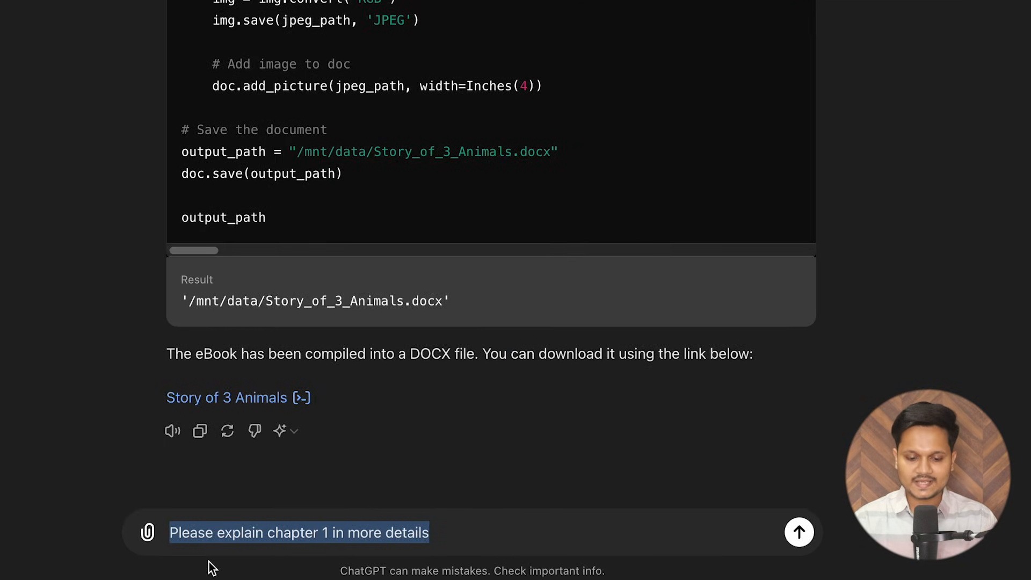
click(448, 529)
text(:)
key(shift+Return)
key(ctrl+v)
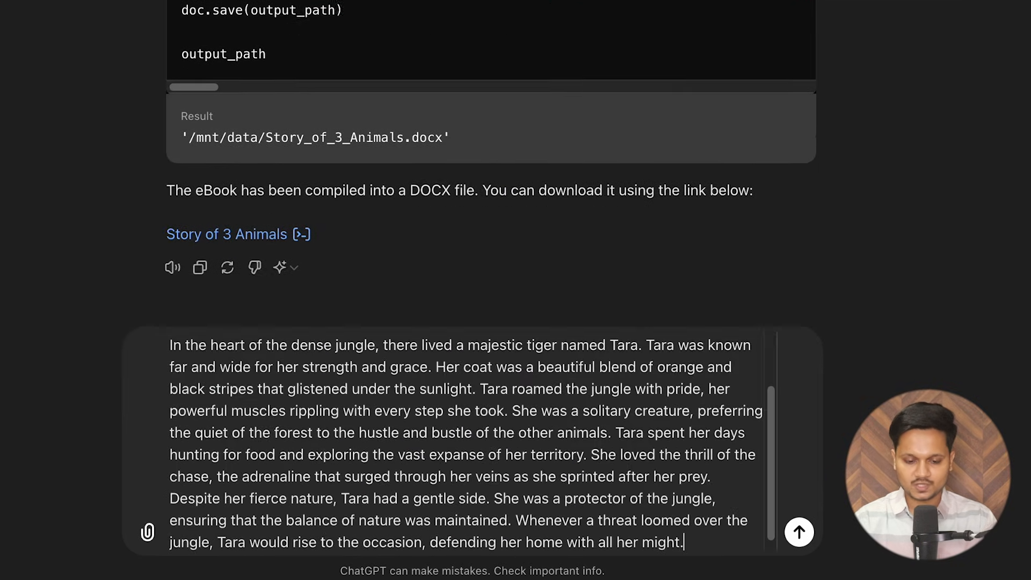
key(Return)
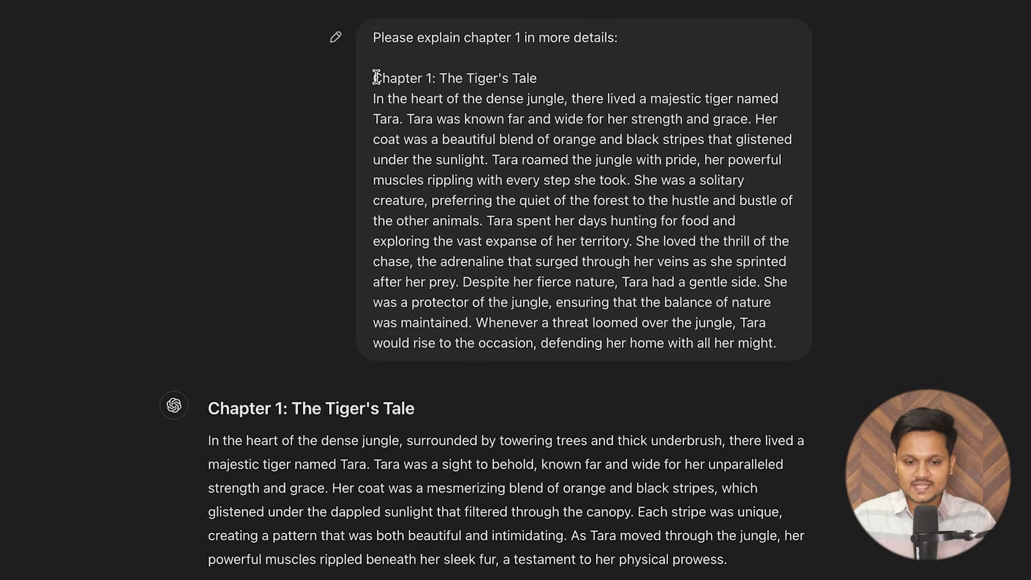
Review ChatGPT's expanded chapter 1 and replace the body text of The Tiger's Tale in the document with it.
drag(382, 85, 816, 359)
click(816, 358)
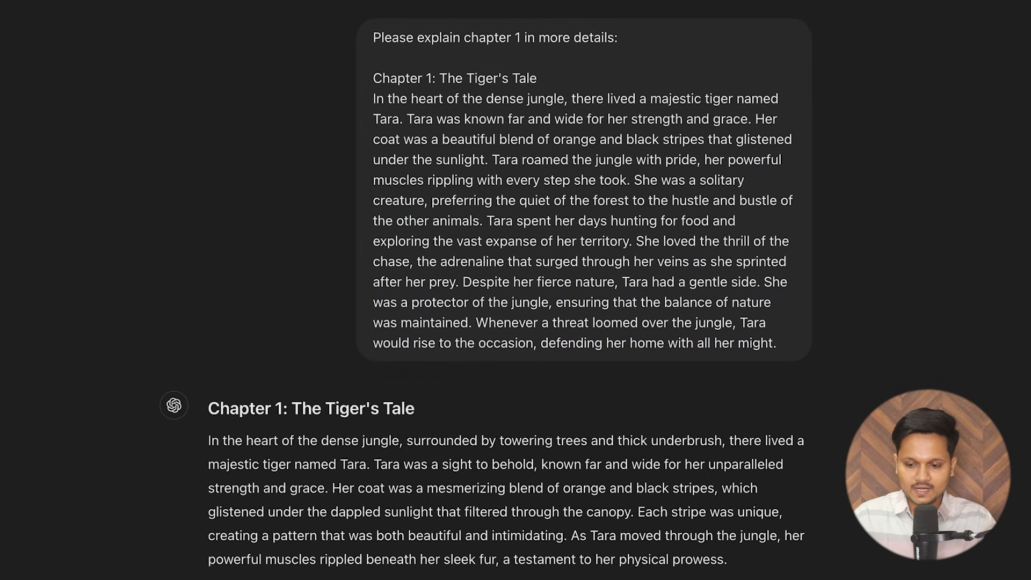
scroll(511, 290, down, 13)
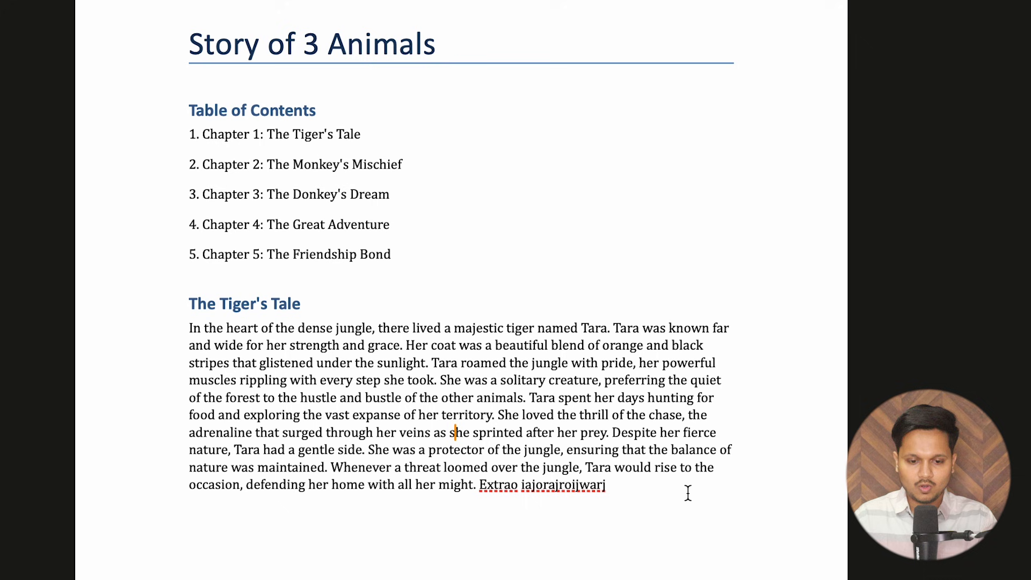
drag(688, 492, 257, 329)
right_click(243, 381)
click(265, 471)
scroll(696, 497, up, 15)
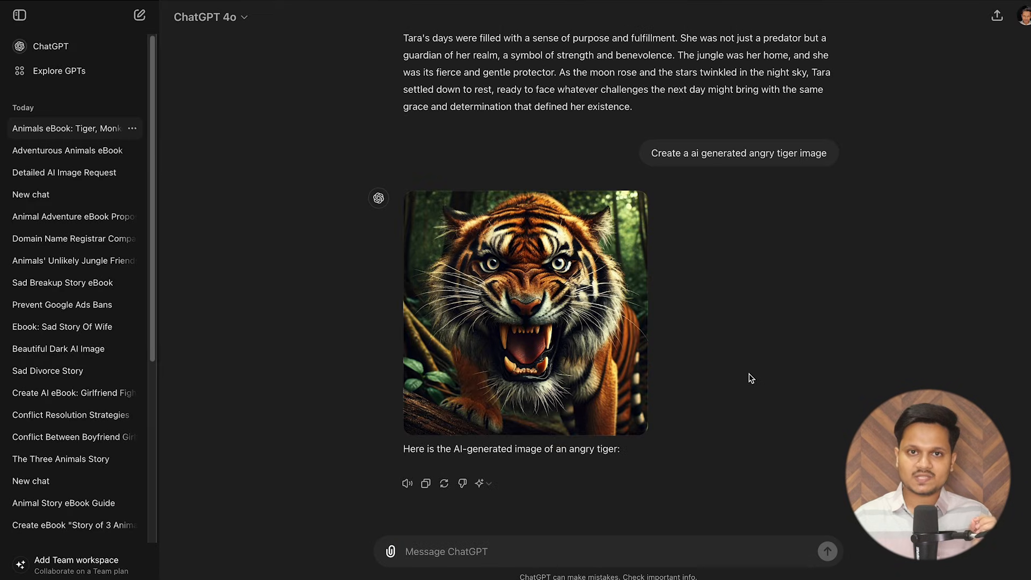
Shrink the angry tiger image in the document and reposition it among the paragraphs of The Tiger's Tale.
mouse_move(593, 289)
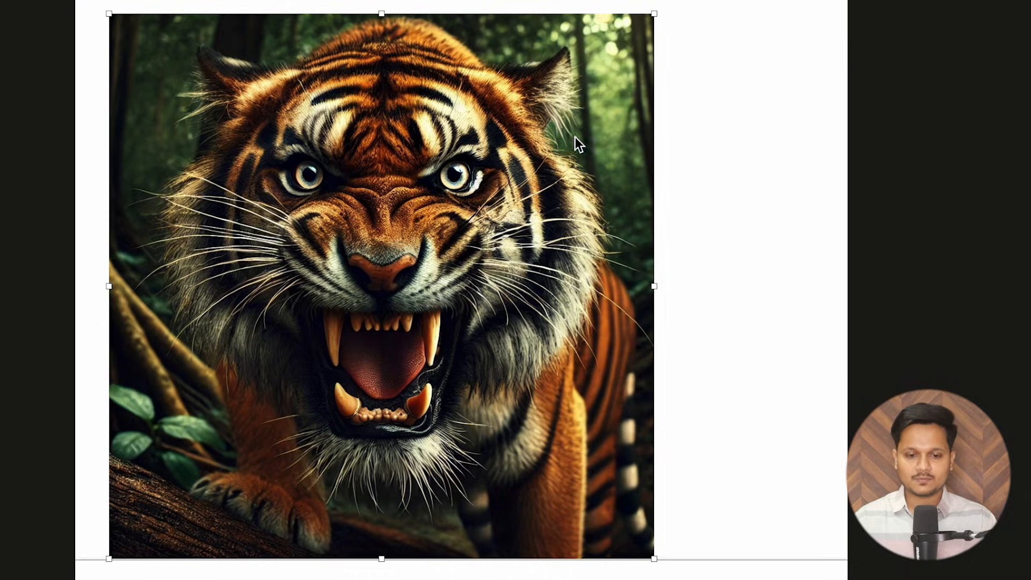
drag(657, 11, 415, 248)
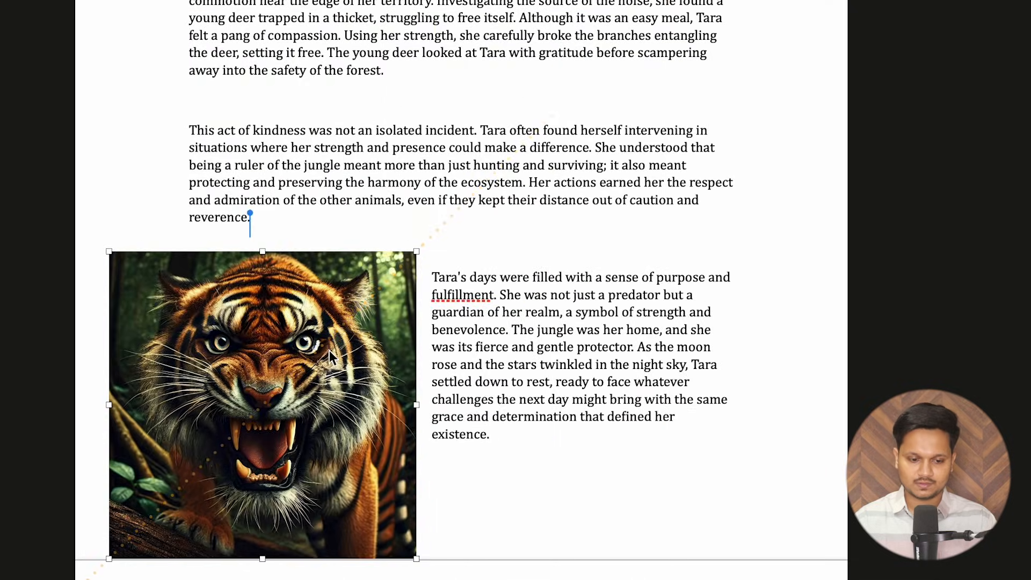
drag(335, 350, 504, 165)
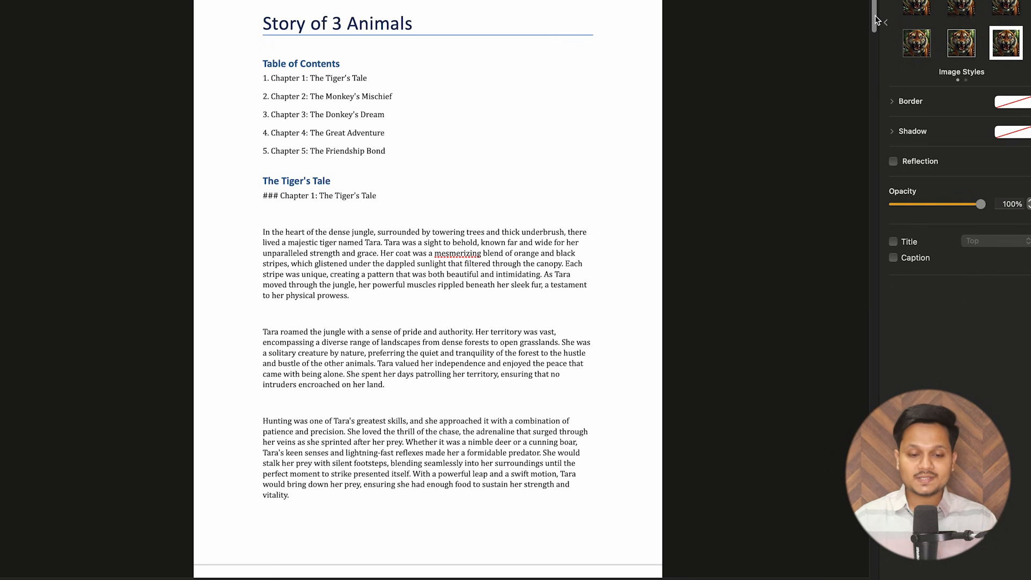
drag(875, 19, 877, 371)
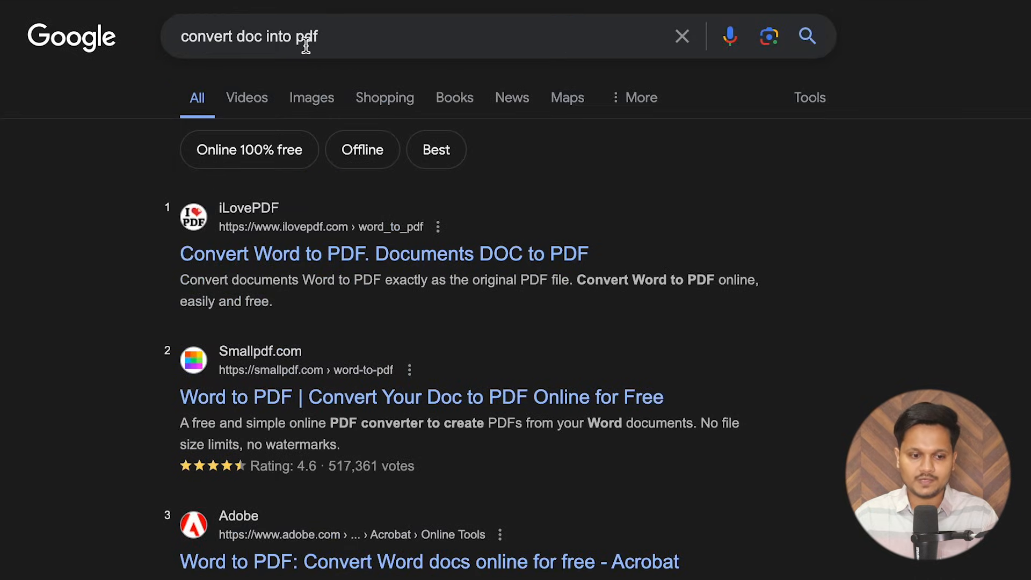
Open iLovePDF's Word to PDF converter from the Google results for "convert doc into pdf".
click(485, 262)
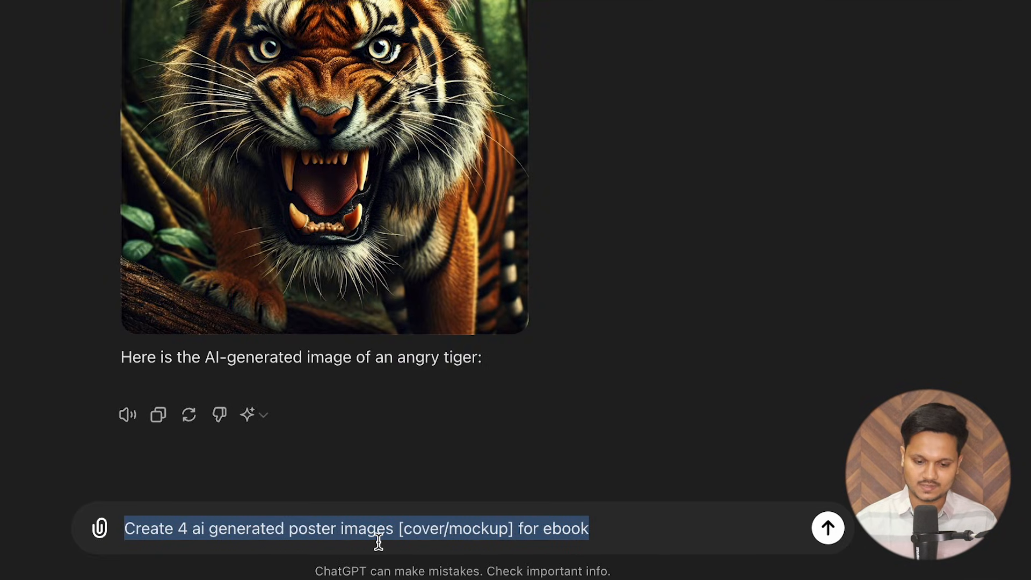
Submit the ChatGPT request "Create 4 ai generated poster images [cover/mockup] for ebook" and review the generated covers.
click(817, 542)
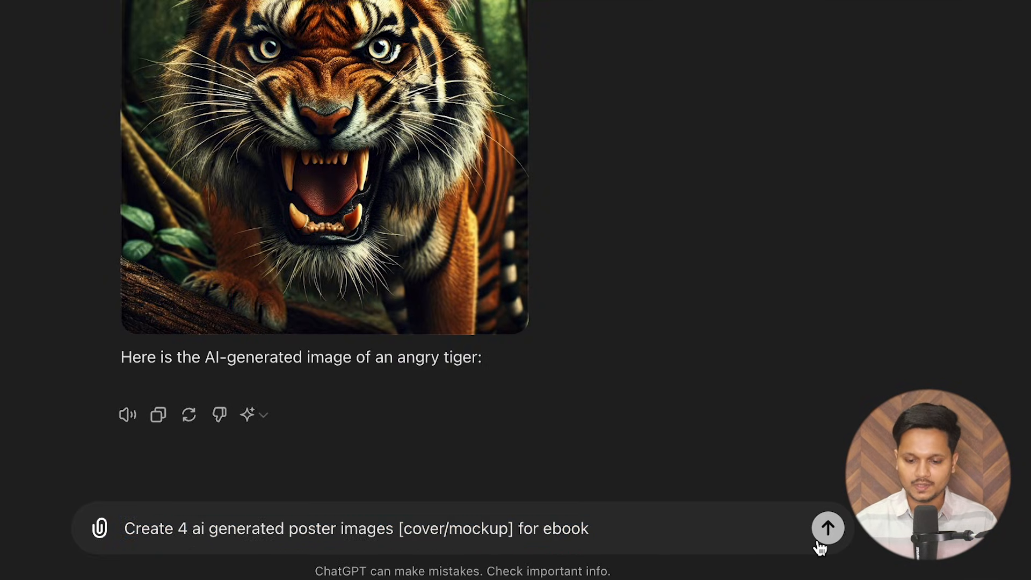
click(828, 529)
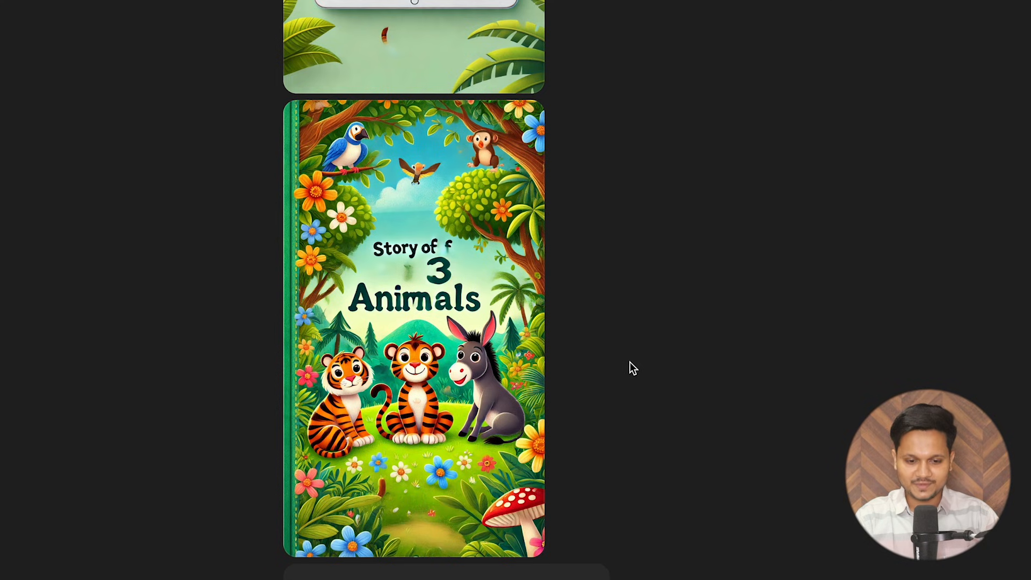
scroll(630, 362, down, 10)
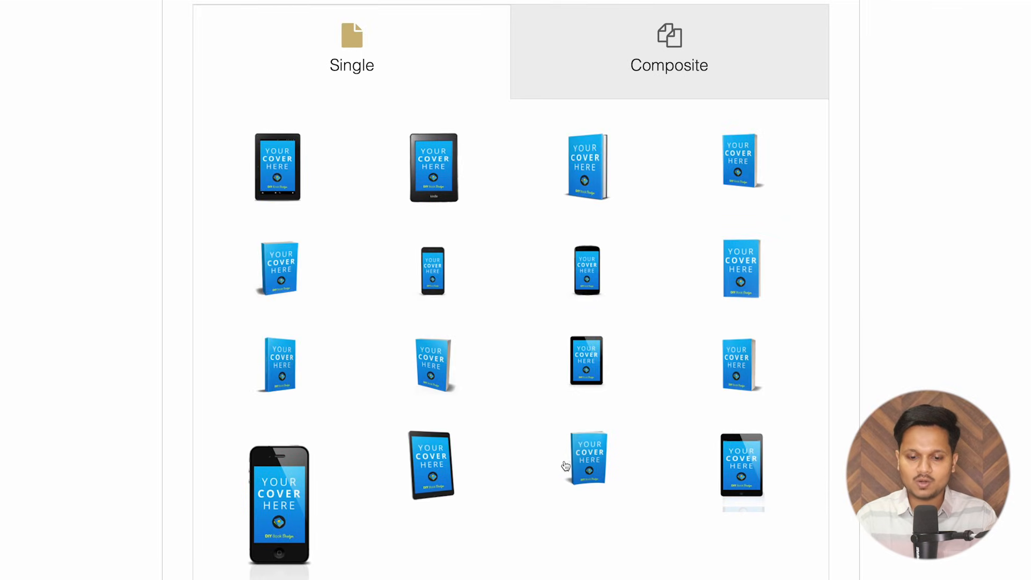
Choose the standing paperback from the single 3D mockups on the book cover mockup site.
click(588, 461)
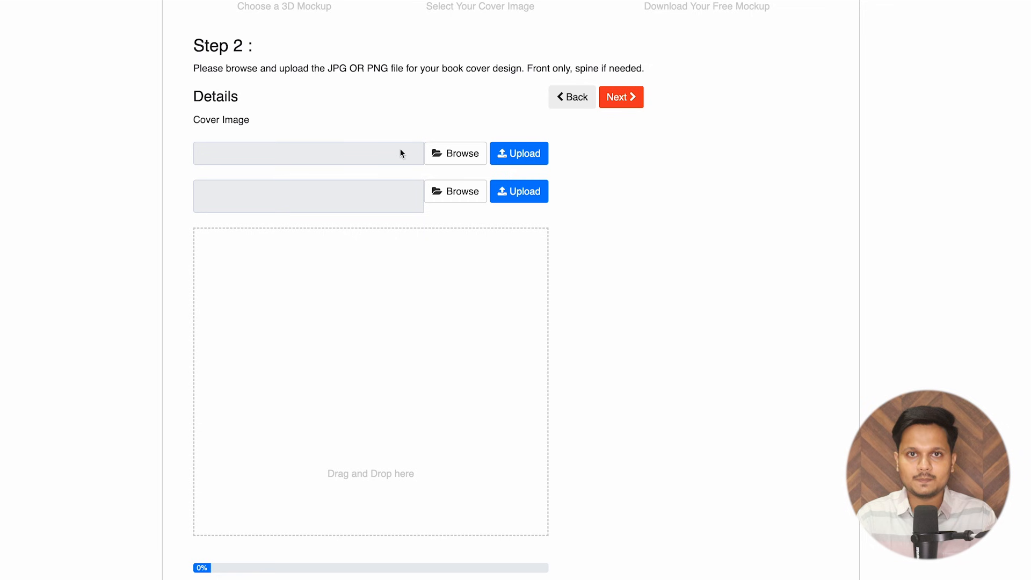
Upload the DALL·E jungle cover JPG from Downloads into both cover image fields of the mockup creator.
click(458, 154)
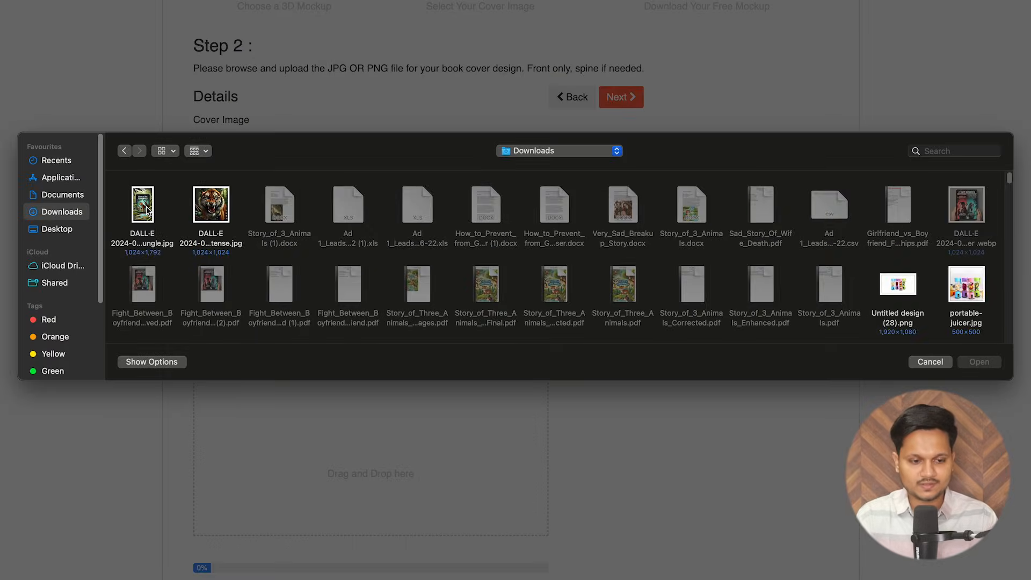
click(148, 208)
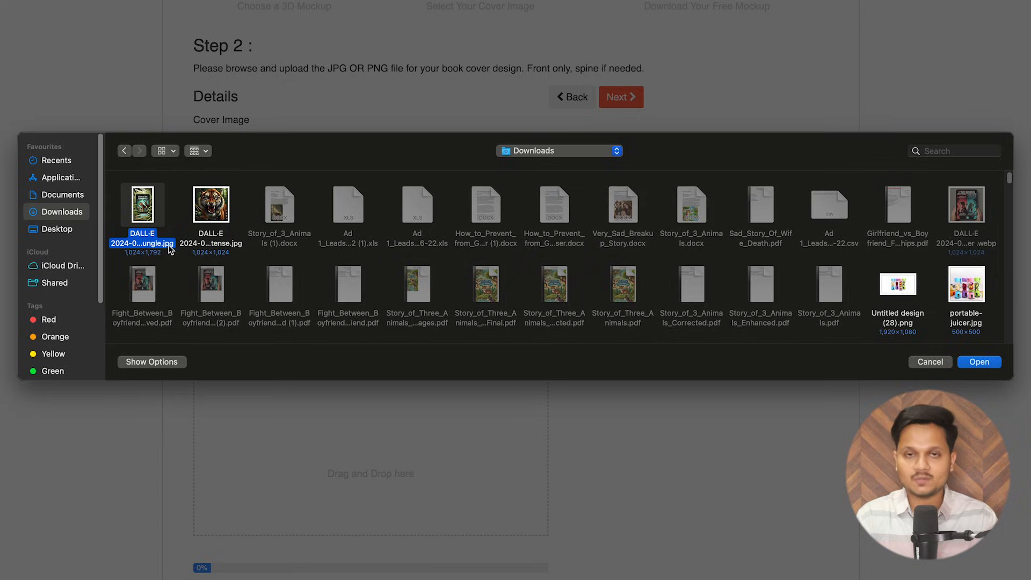
click(993, 363)
click(519, 156)
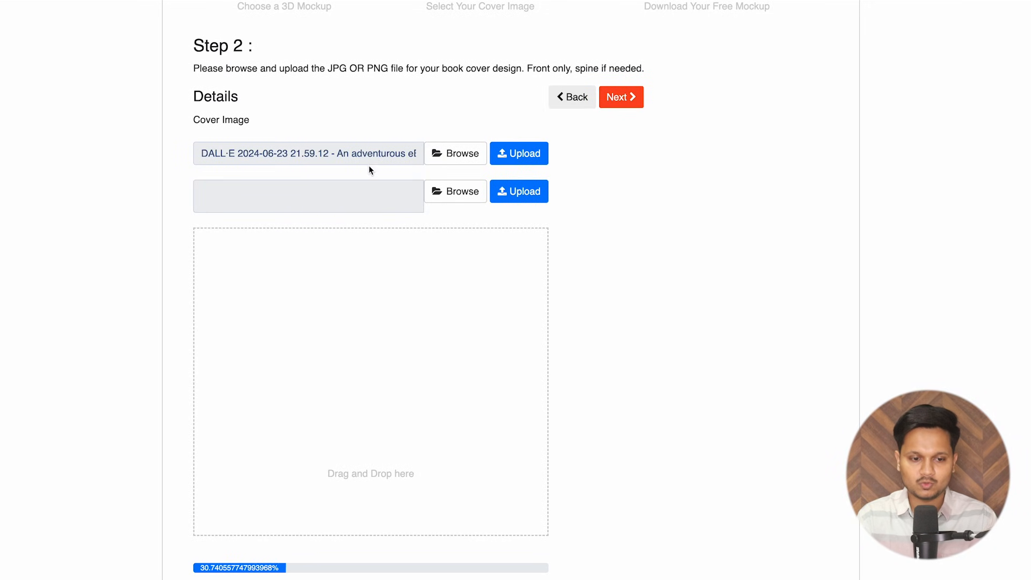
click(626, 332)
double_click(148, 211)
click(712, 331)
Proceed to the final stage of the mockup creator and download the finished 3D book mockup as a JPG.
scroll(681, 262, down, 6)
scroll(756, 304, up, 7)
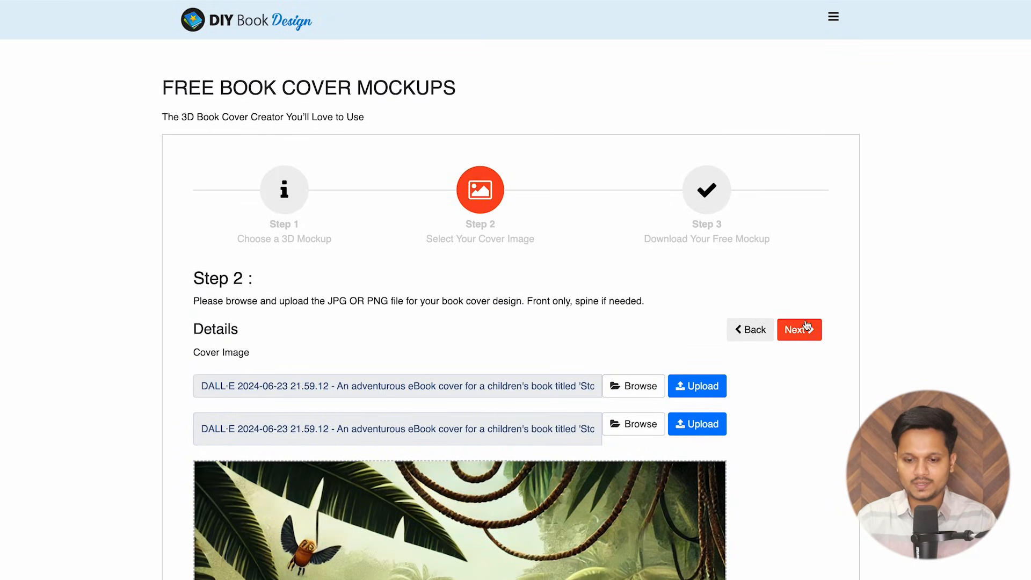
click(797, 318)
click(666, 472)
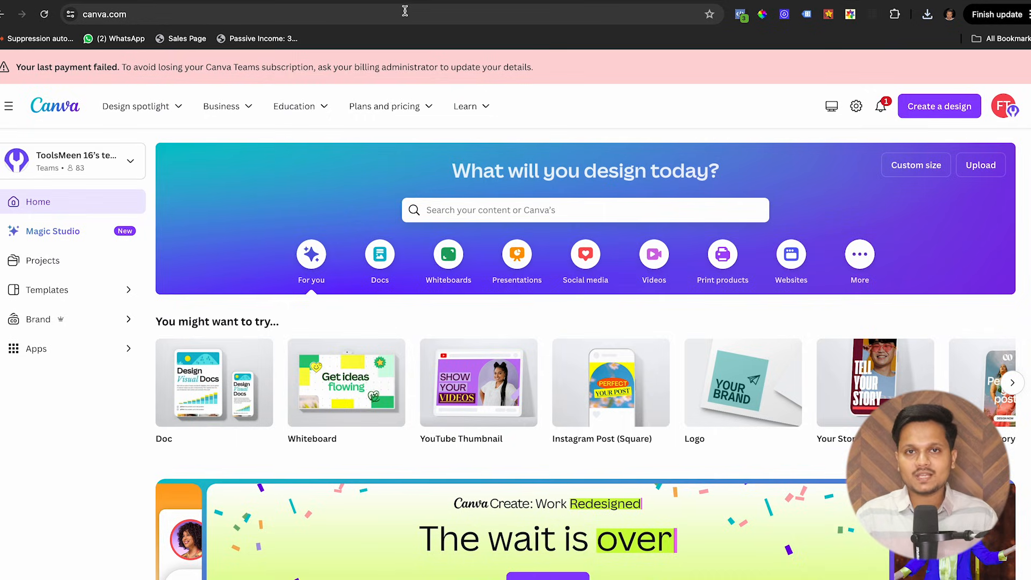
Switch to Canva, browse its Mockups app and open the standing book mockup among the recently used ones.
click(140, 12)
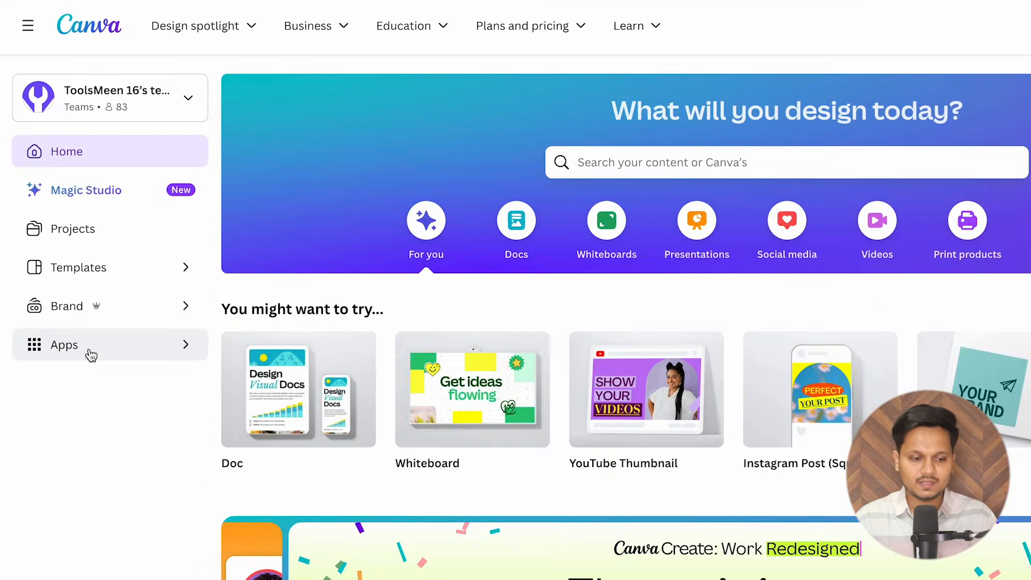
click(92, 355)
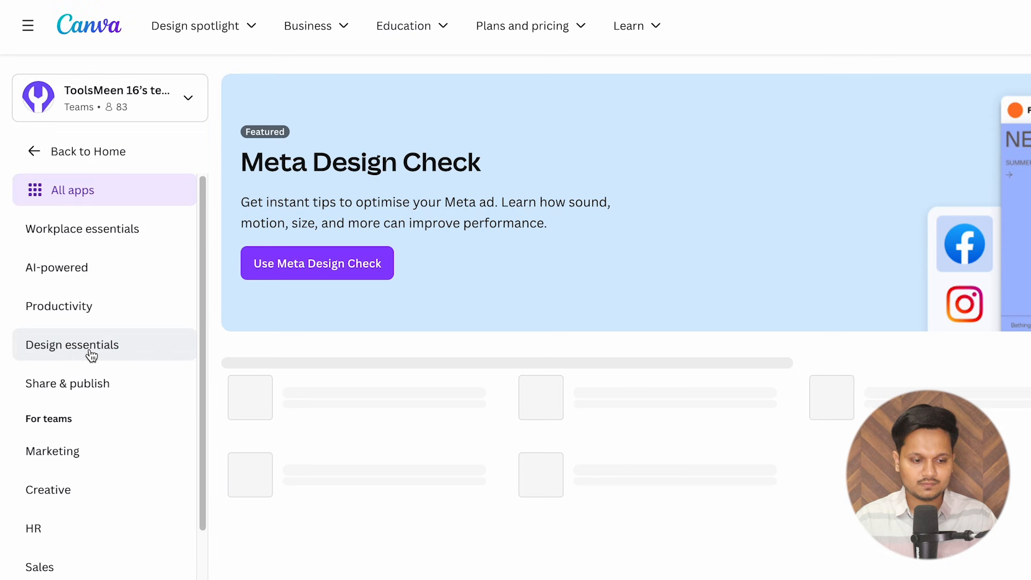
scroll(87, 352, down, 2)
click(54, 476)
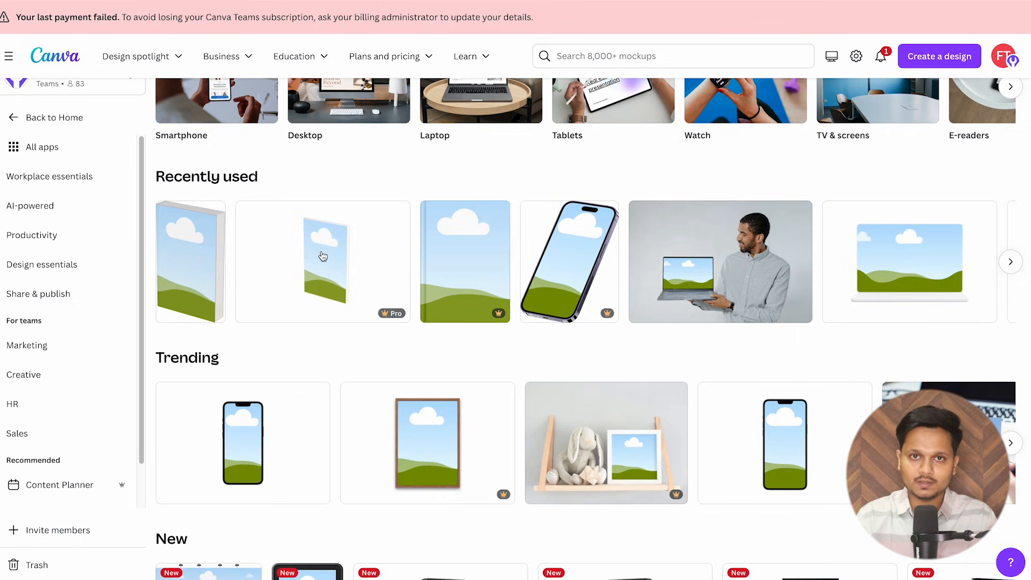
click(202, 253)
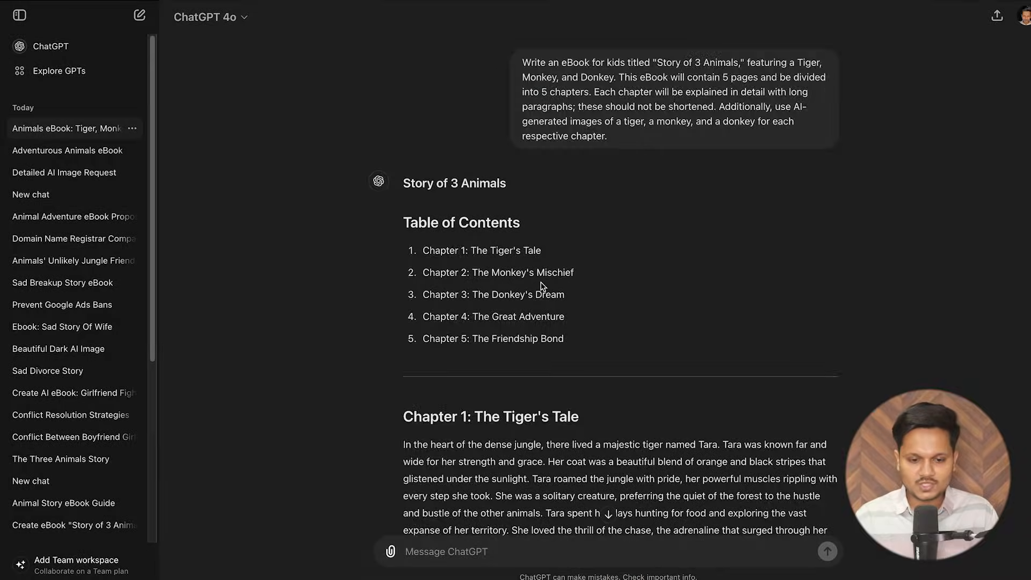
Review the eBook prompt, chapters and generated images in the ChatGPT conversation, plus the pages of the resulting Word document.
scroll(545, 292, down, 3)
drag(402, 104, 690, 394)
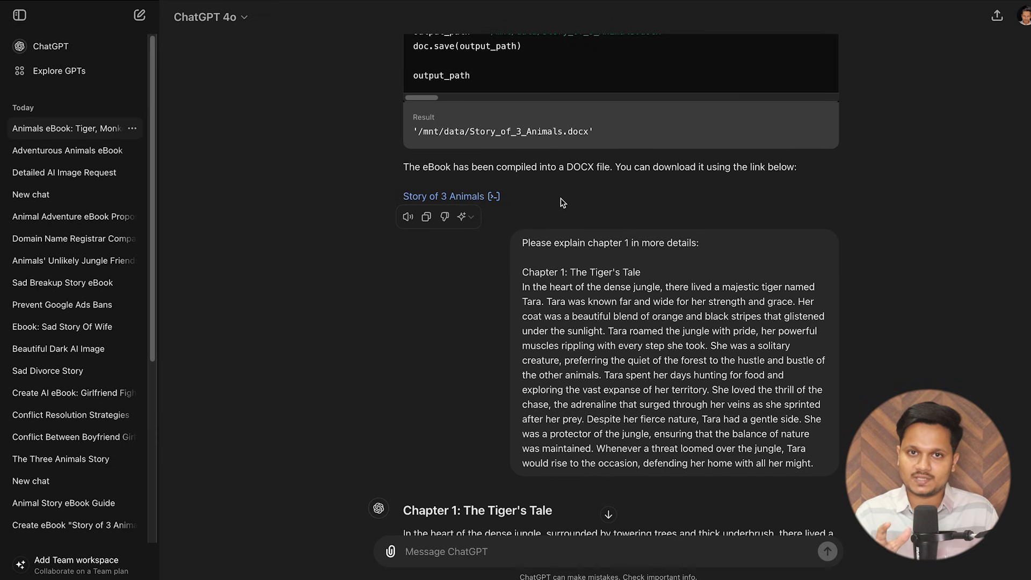
scroll(562, 202, up, 1)
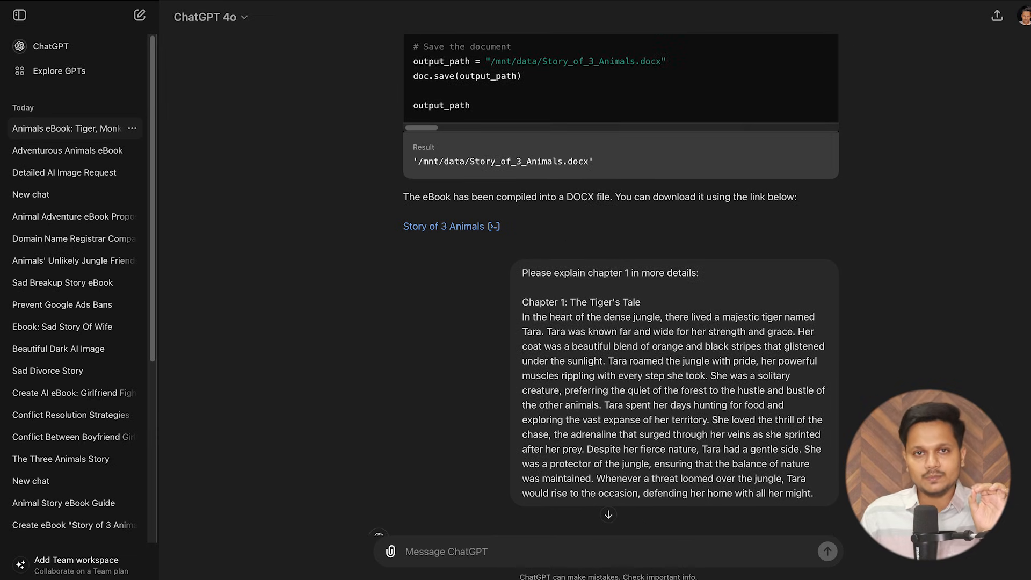
scroll(621, 269, up, 10)
drag(404, 141, 851, 308)
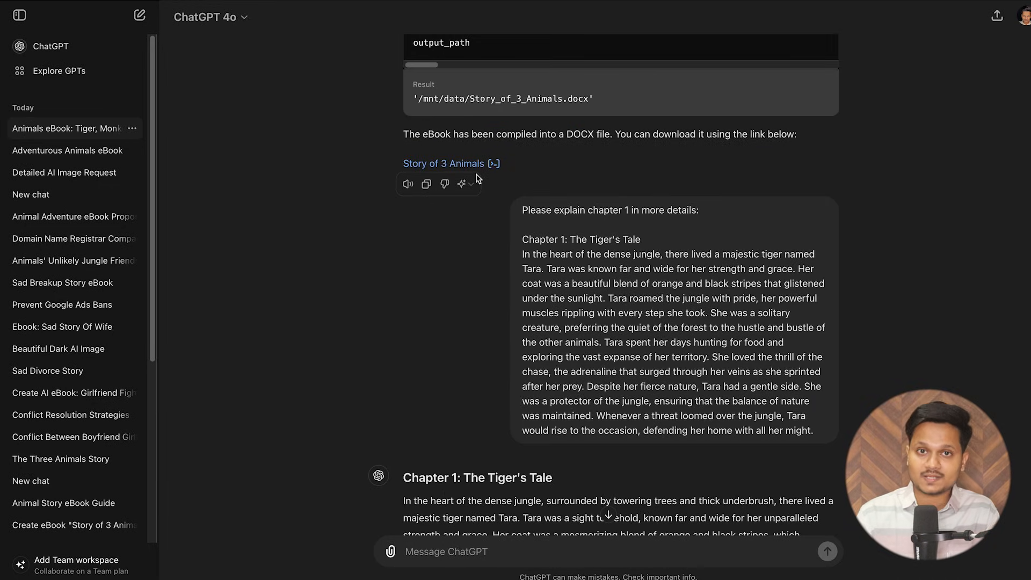
scroll(790, 237, up, 15)
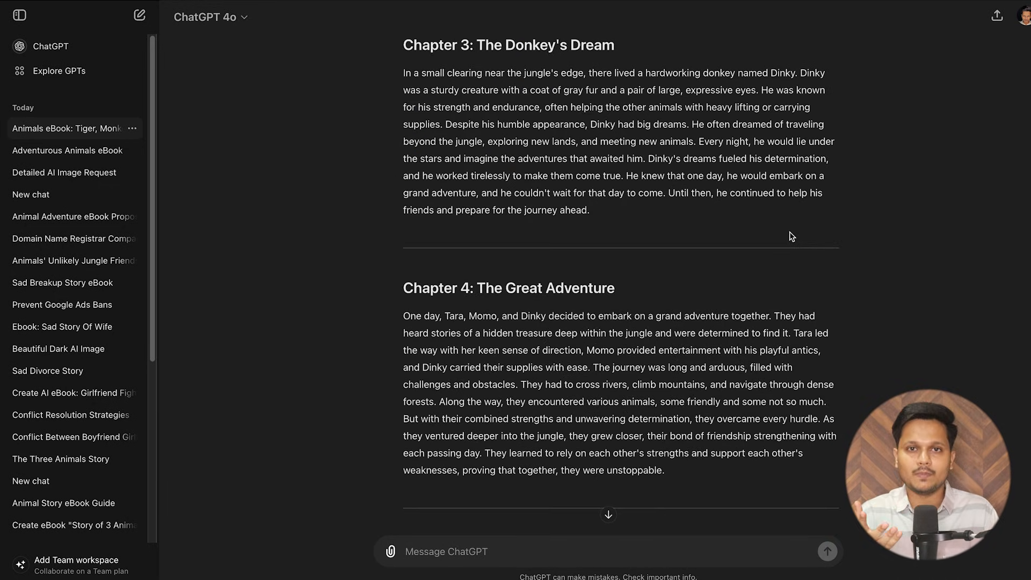
scroll(784, 239, up, 12)
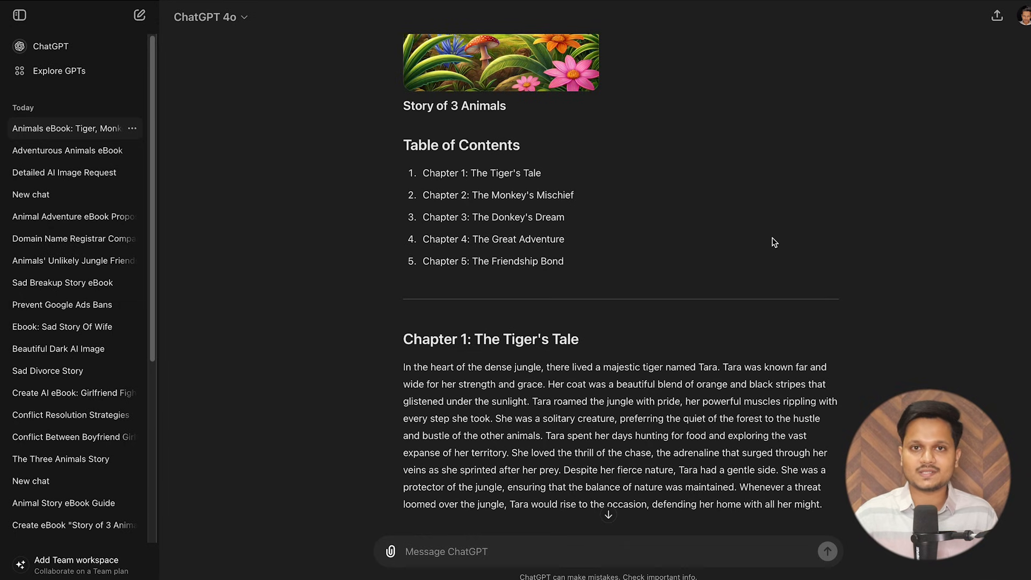
scroll(774, 242, up, 7)
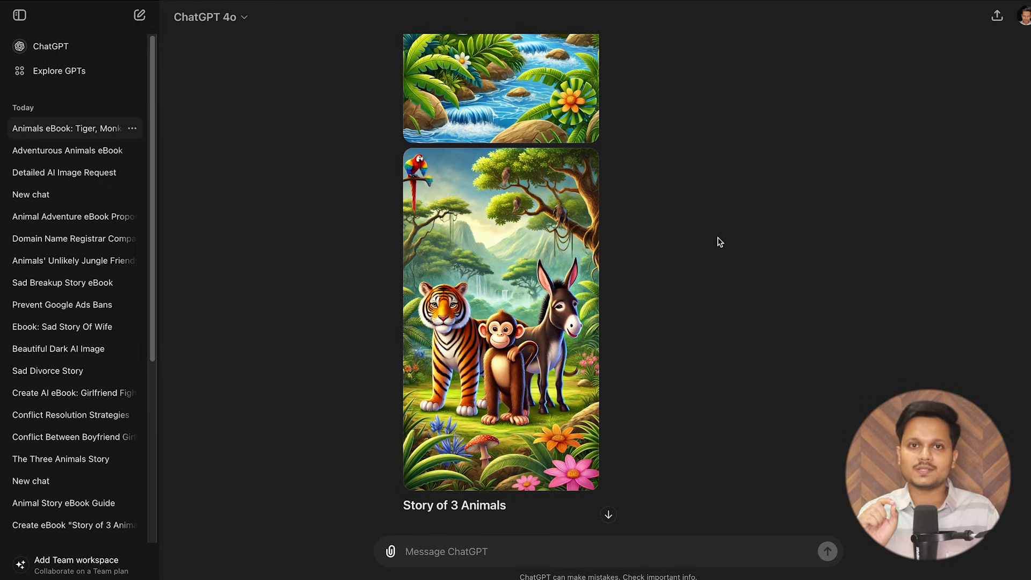
scroll(719, 242, down, 10)
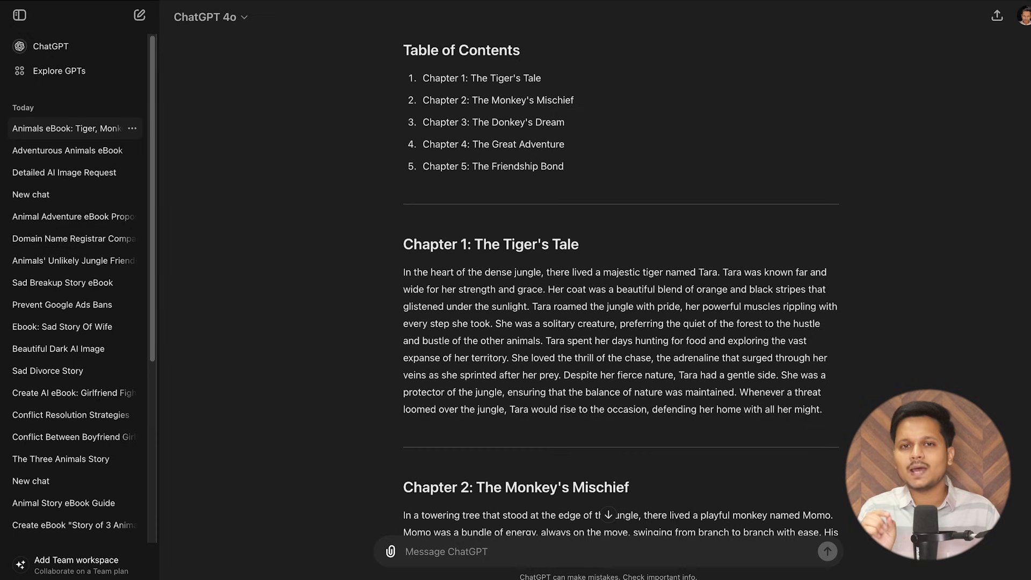
scroll(537, 75, up, 3)
drag(521, 62, 618, 141)
drag(403, 183, 674, 539)
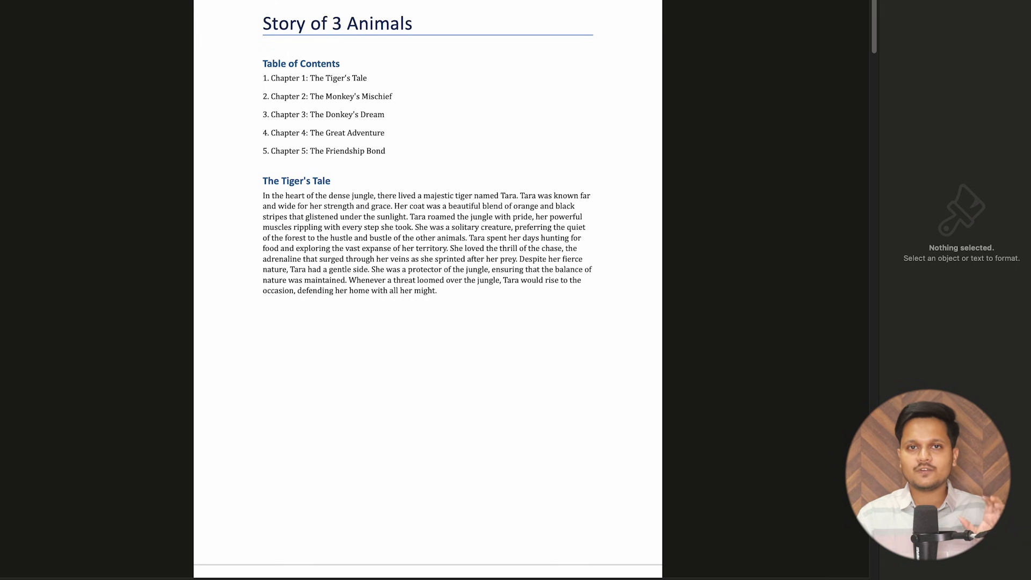
drag(874, 1, 881, 124)
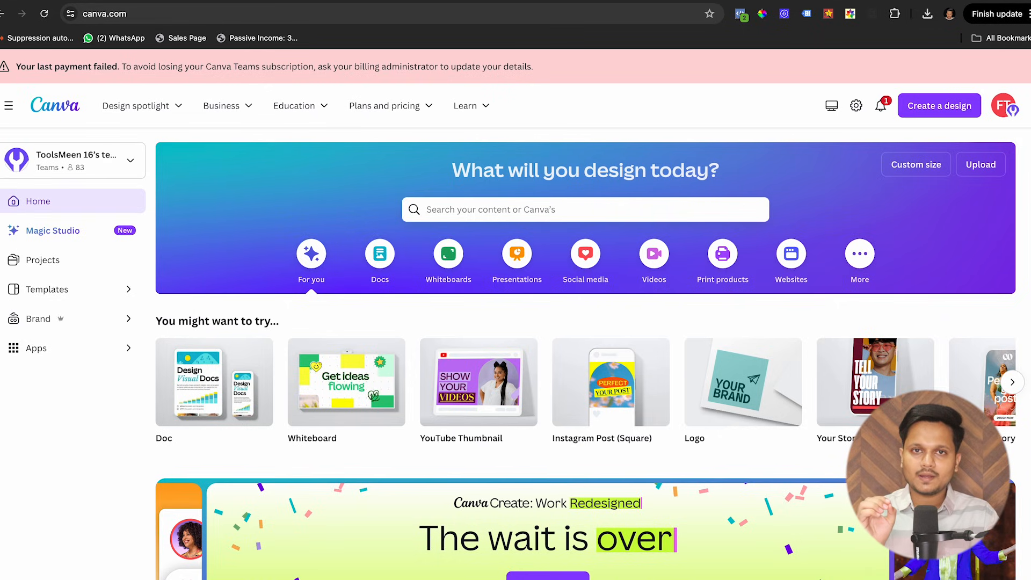
Search Canva for "ebook" templates, open the Minimalist Simple Brand Guideline Ebook Cover for editing and clear its page.
click(355, 14)
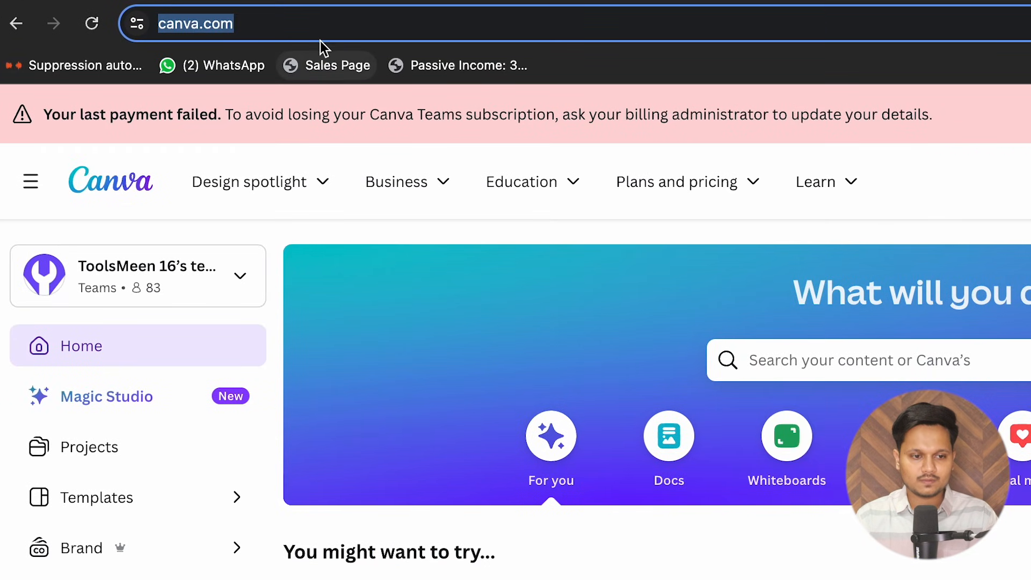
click(536, 215)
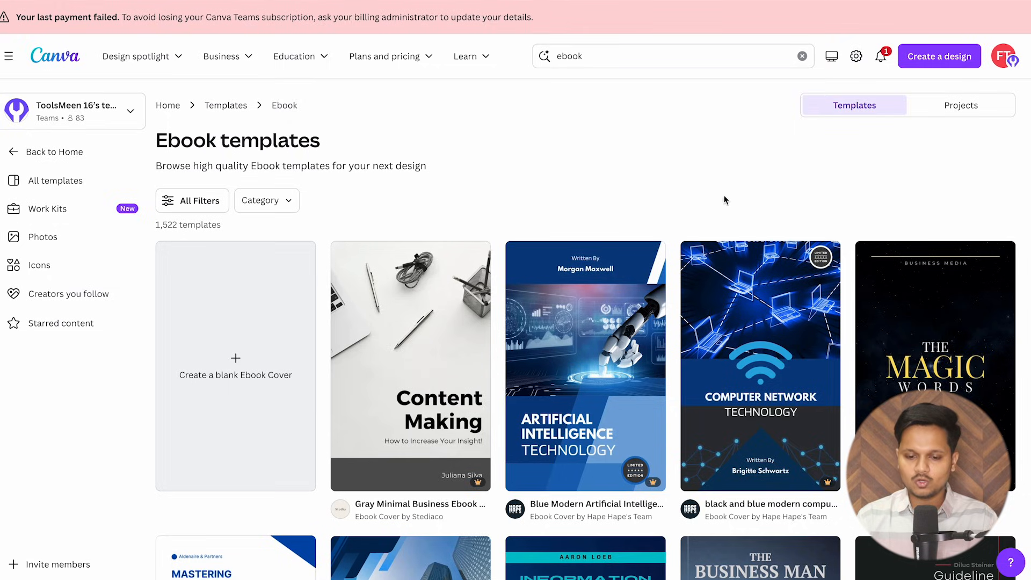
scroll(859, 268, down, 7)
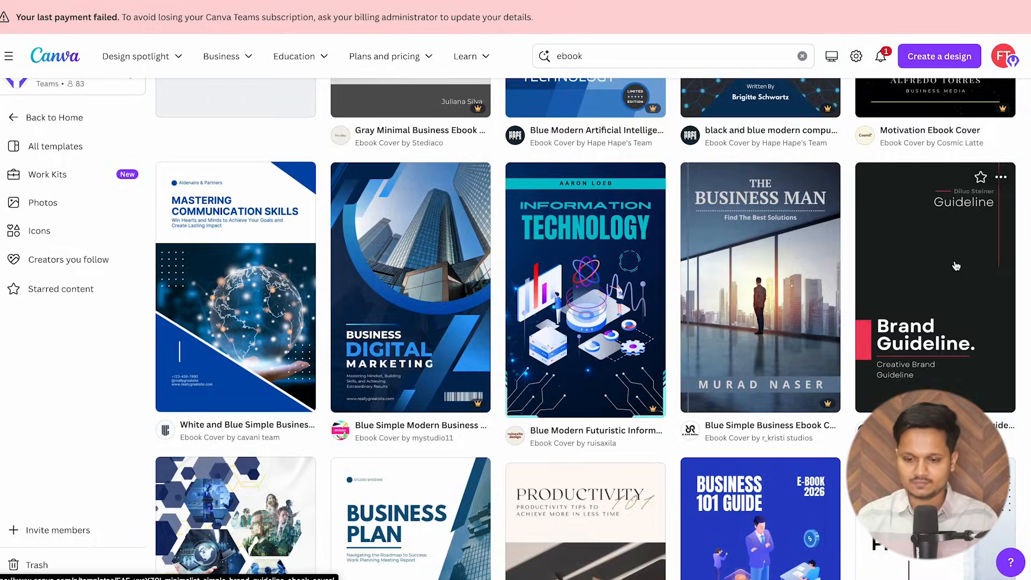
click(956, 266)
click(768, 150)
drag(884, 134, 472, 533)
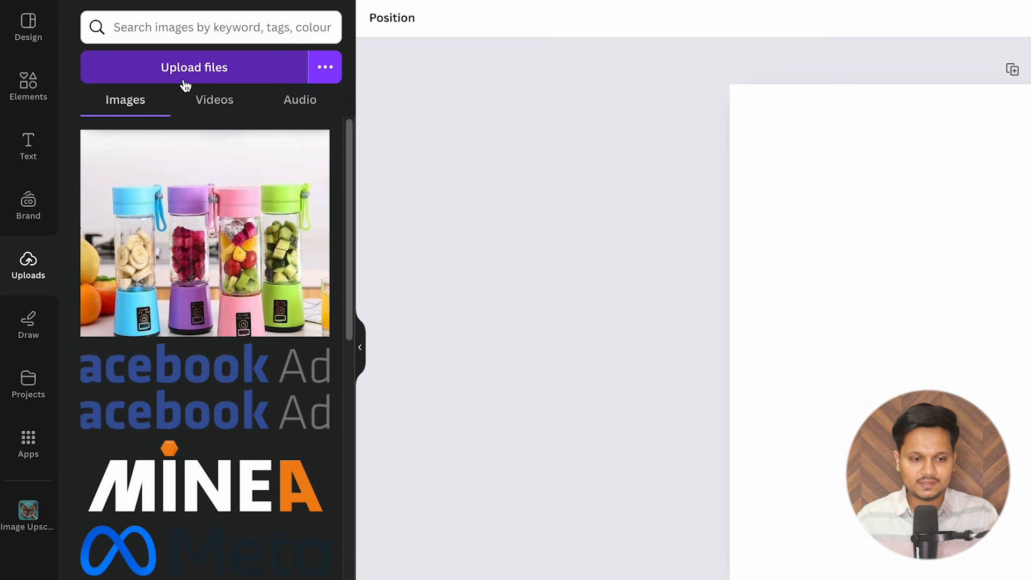
Upload Story_of_3_Animals (1).pdf into the Canva design and apply all 7 of its pages.
click(185, 85)
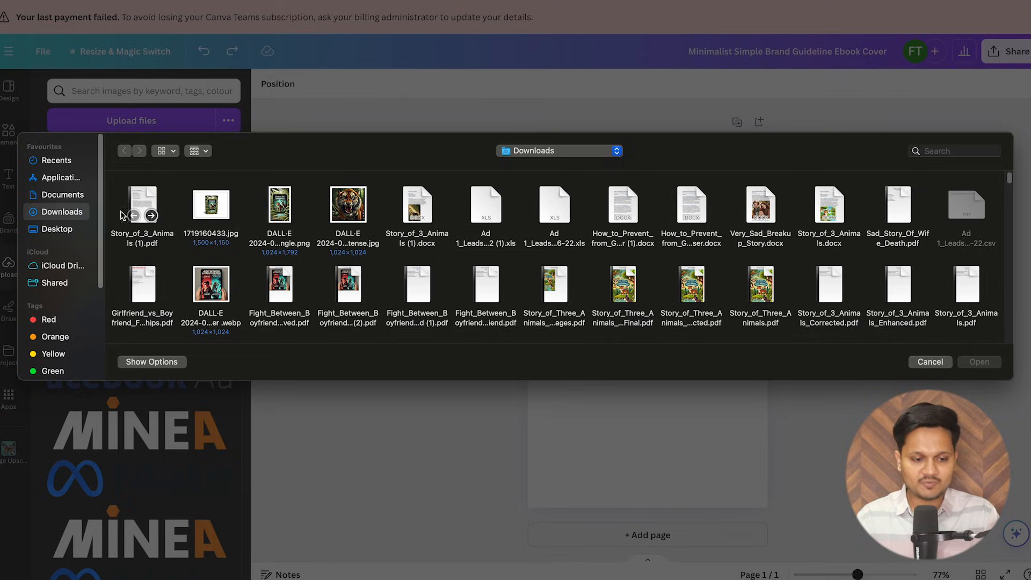
click(146, 203)
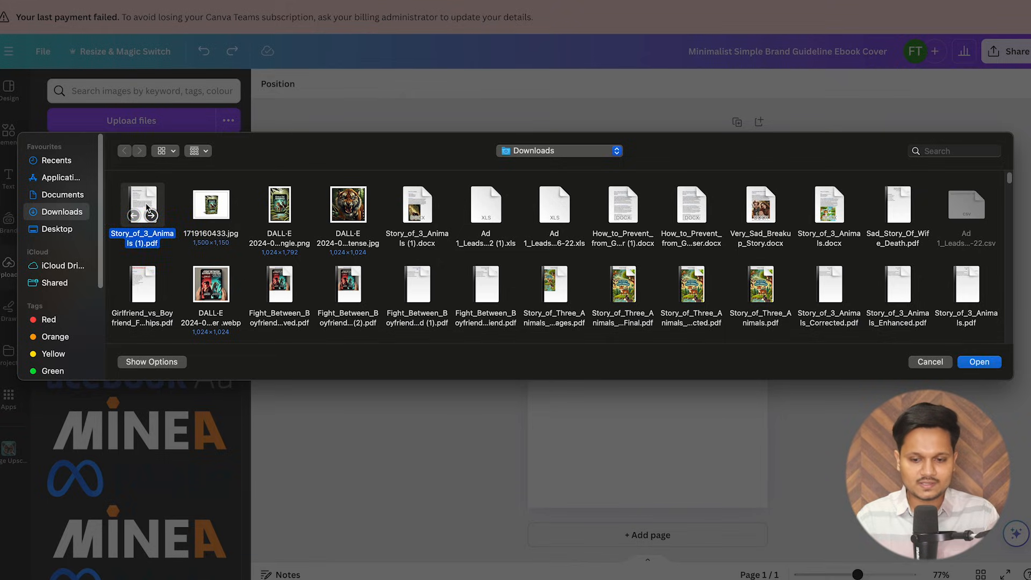
click(978, 362)
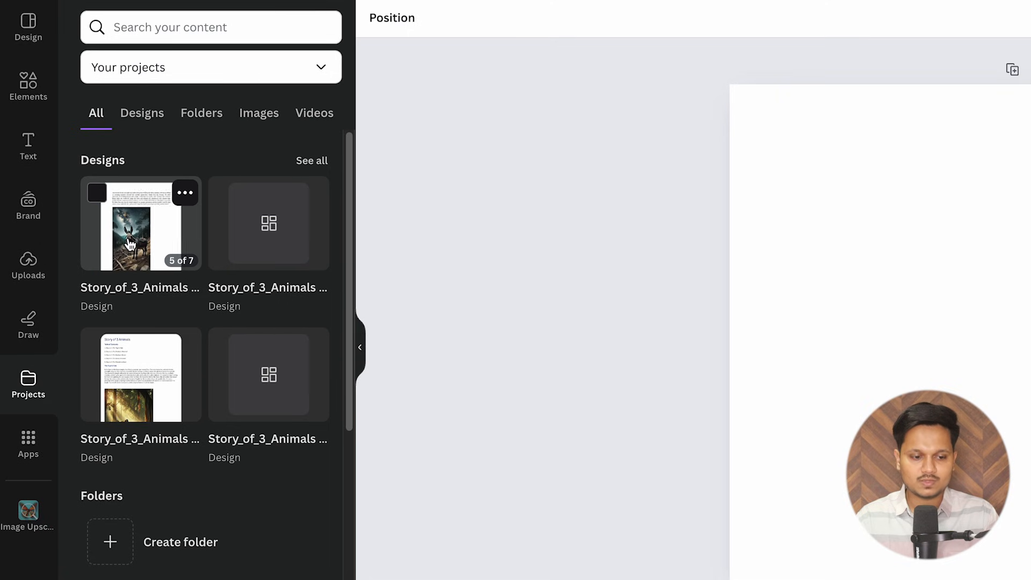
click(138, 236)
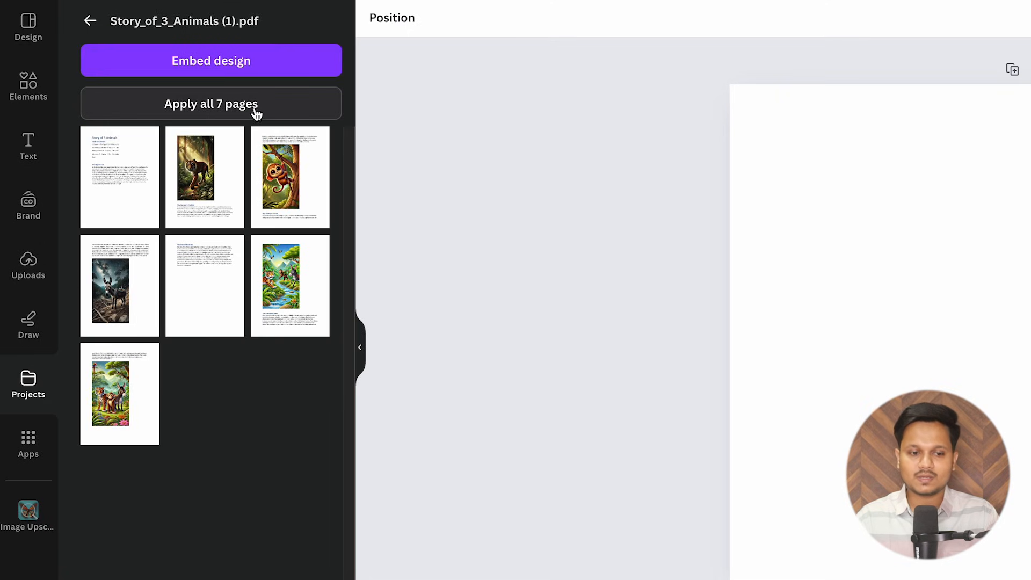
click(232, 108)
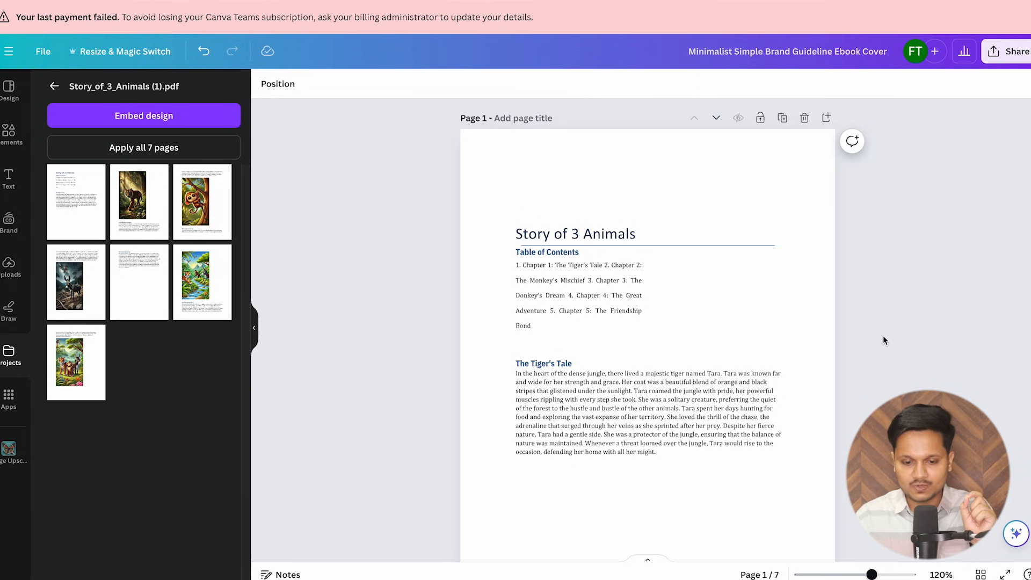
Delete the tiger image above The Monkey's Mischief on page 2.
scroll(885, 338, down, 10)
scroll(624, 325, up, 2)
click(625, 325)
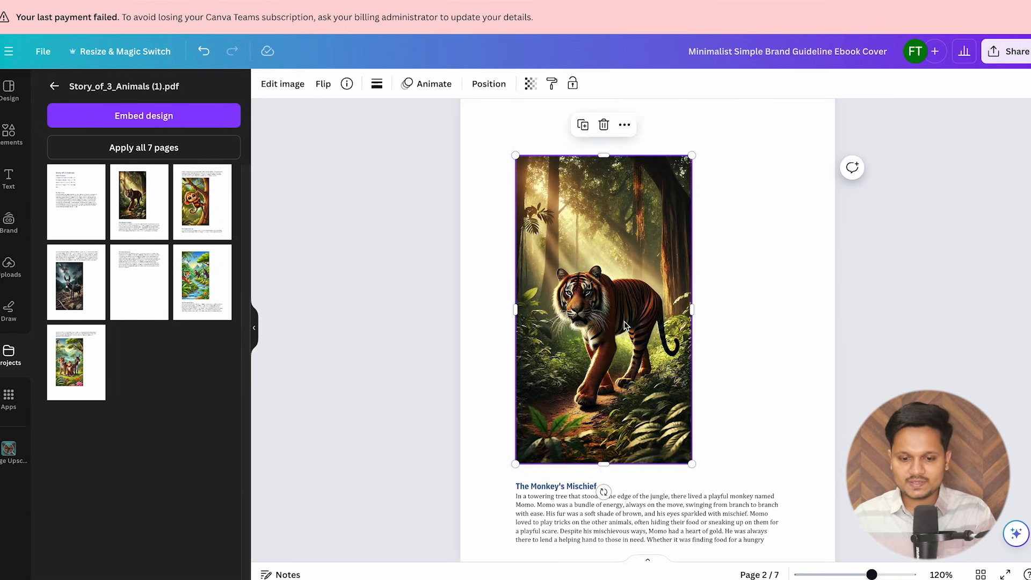
key(Delete)
scroll(791, 298, down, 14)
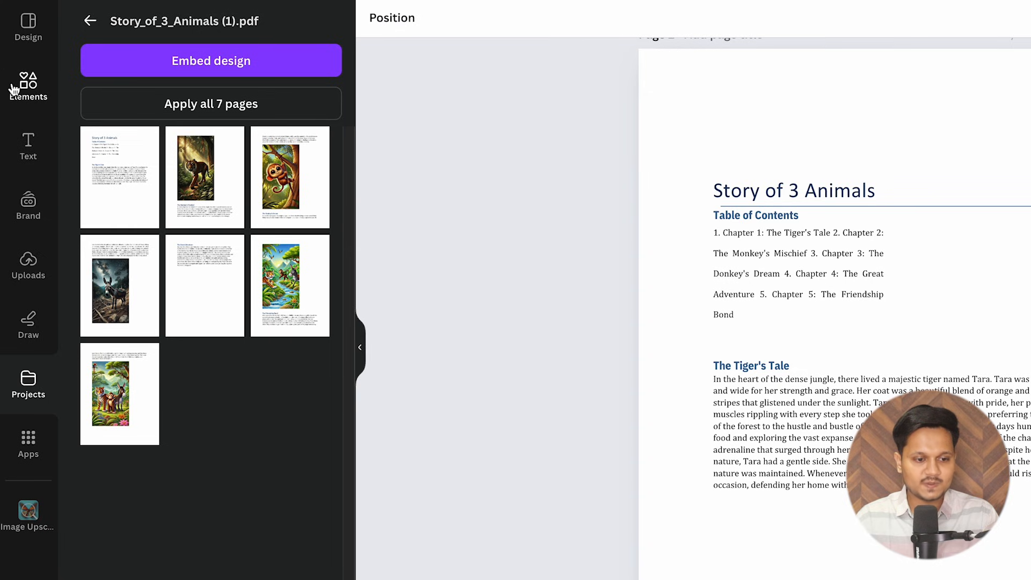
Search the Canva elements for "tiger" graphics and place the reclining tiger below The Tiger's Tale text on page 1.
click(13, 89)
click(159, 27)
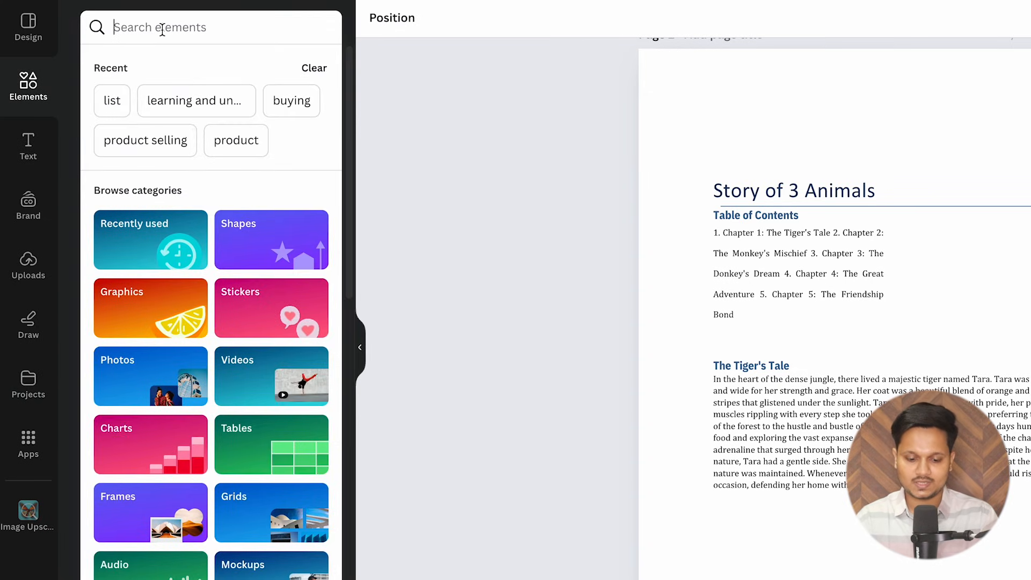
text(tiger)
key(Return)
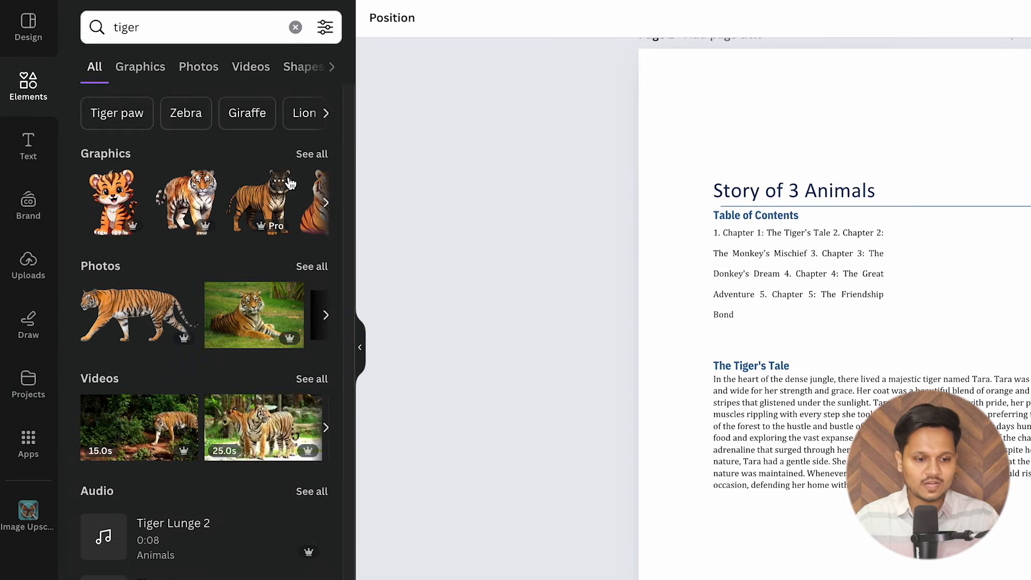
click(312, 154)
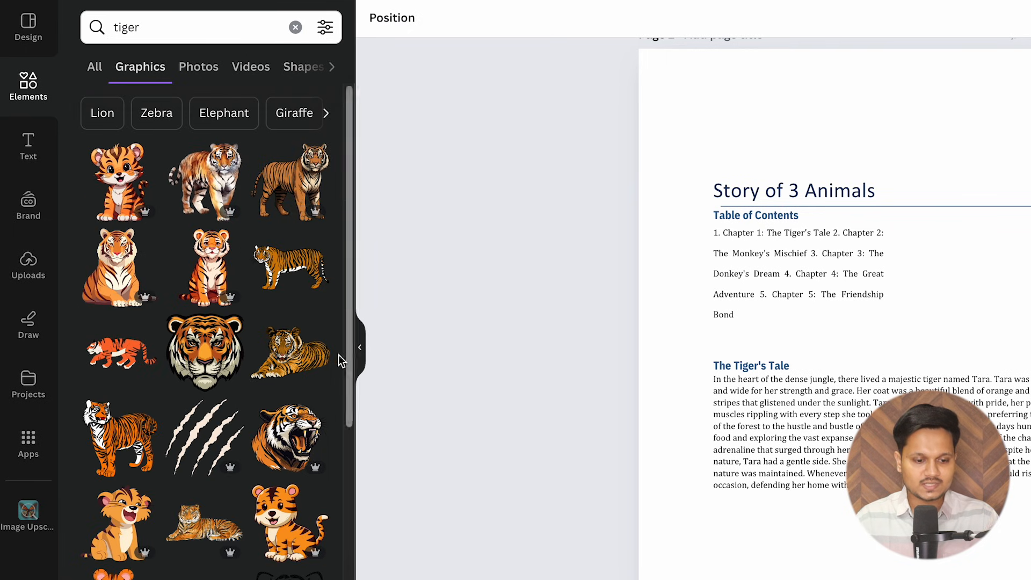
click(288, 366)
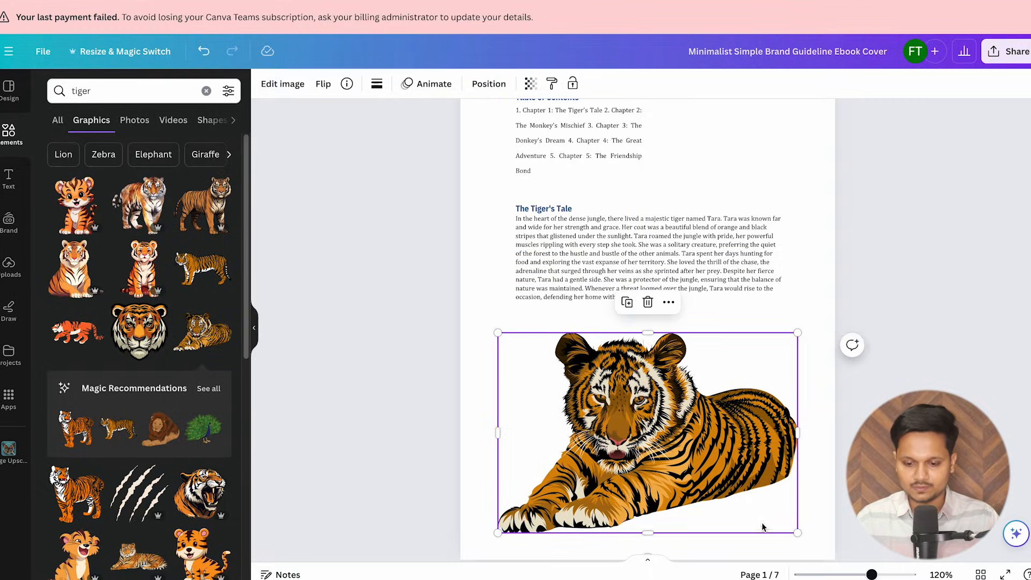
Search the graphics for "monkey" and place the orange waving monkey, enlarged, above The Monkey's Mischief text on page 2.
scroll(762, 527, down, 8)
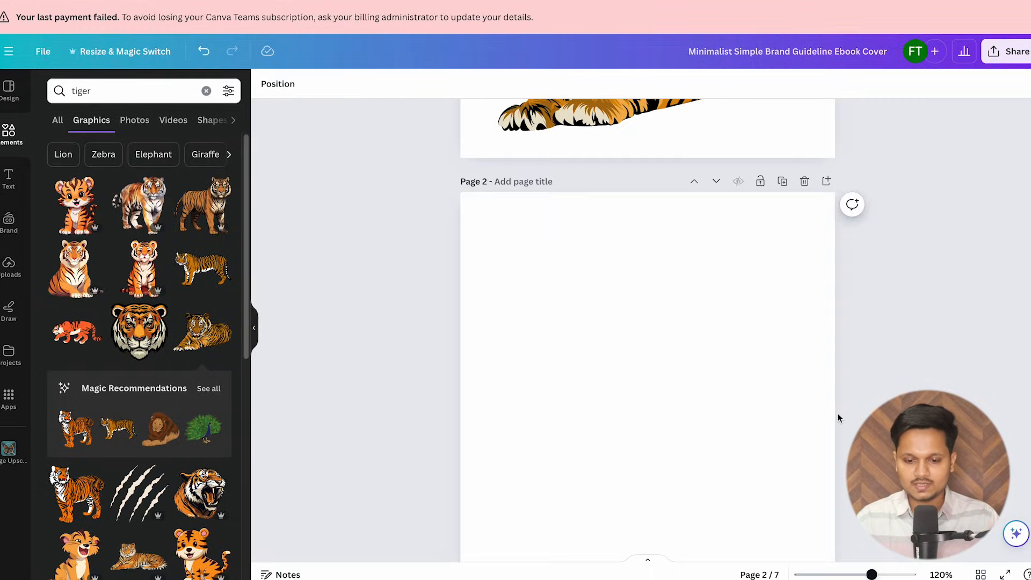
text(monek)
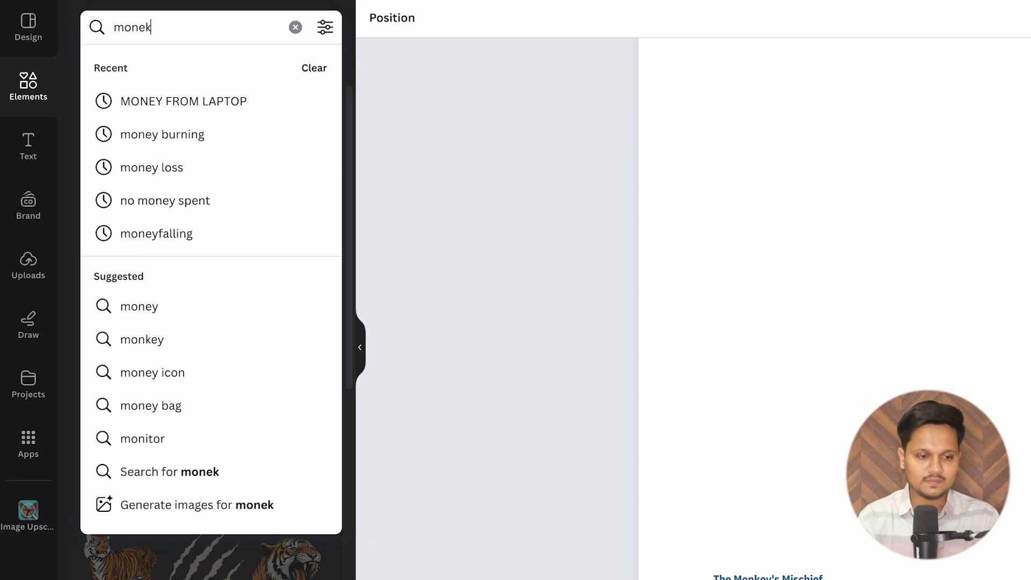
key(BackSpace)
key(BackSpace)
text(key)
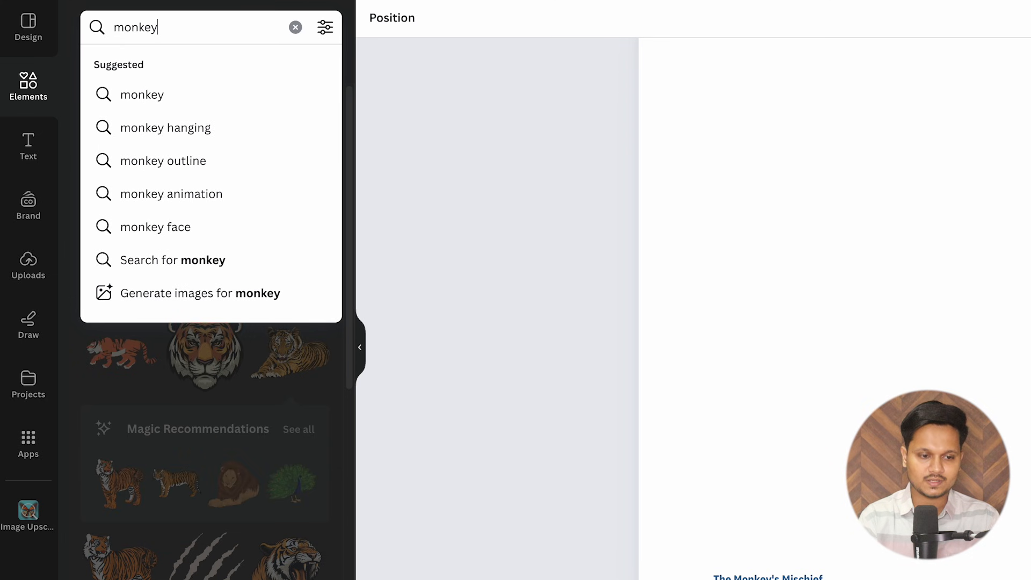
click(138, 330)
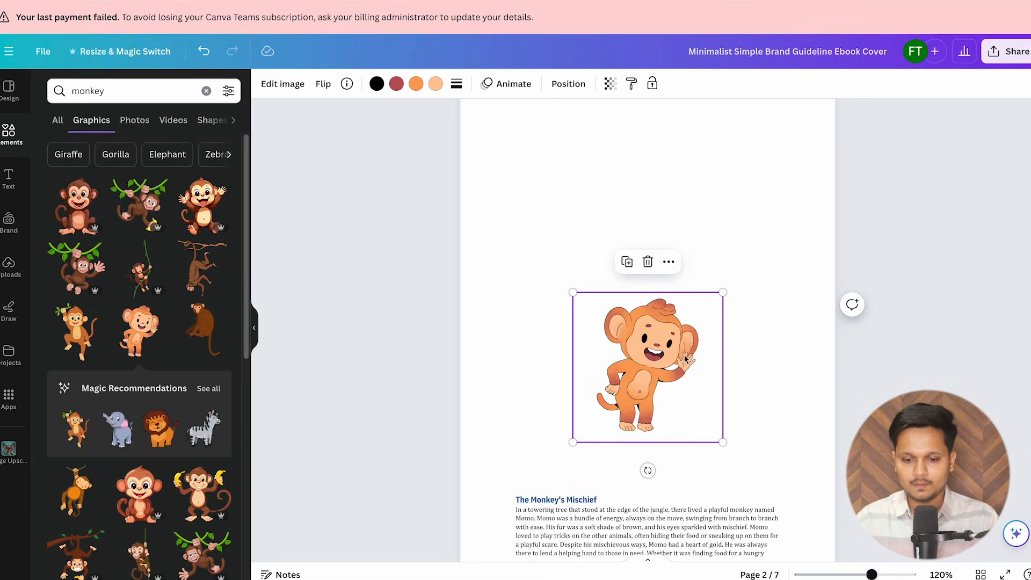
drag(684, 356, 645, 154)
drag(684, 241, 816, 373)
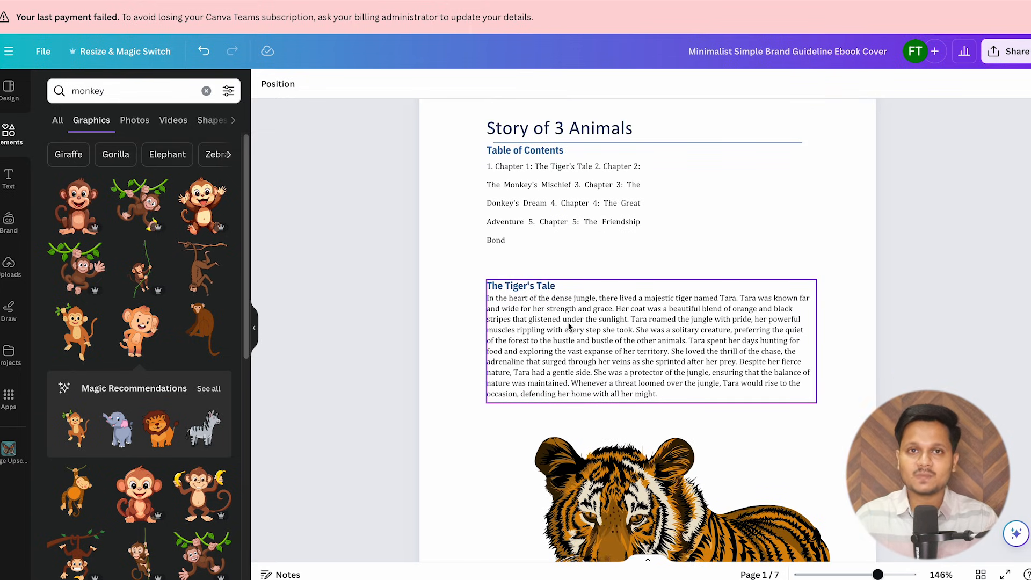
Duplicate the body paragraph of The Tiger's Tale on page 1 below itself, separated by a blank line.
click(621, 340)
triple_click(624, 336)
key(ctrl+c)
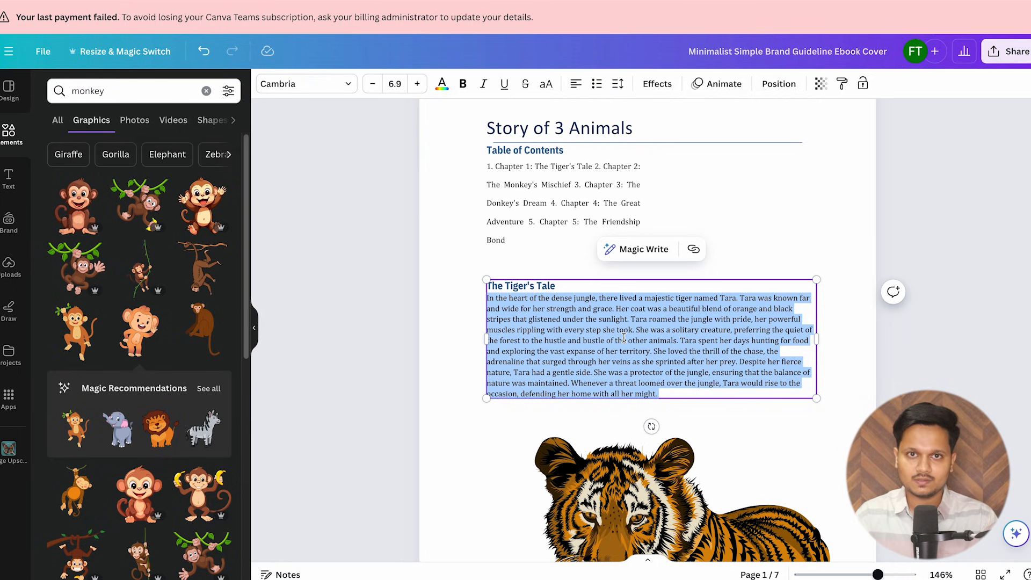
key(Right)
key(Return)
key(Return)
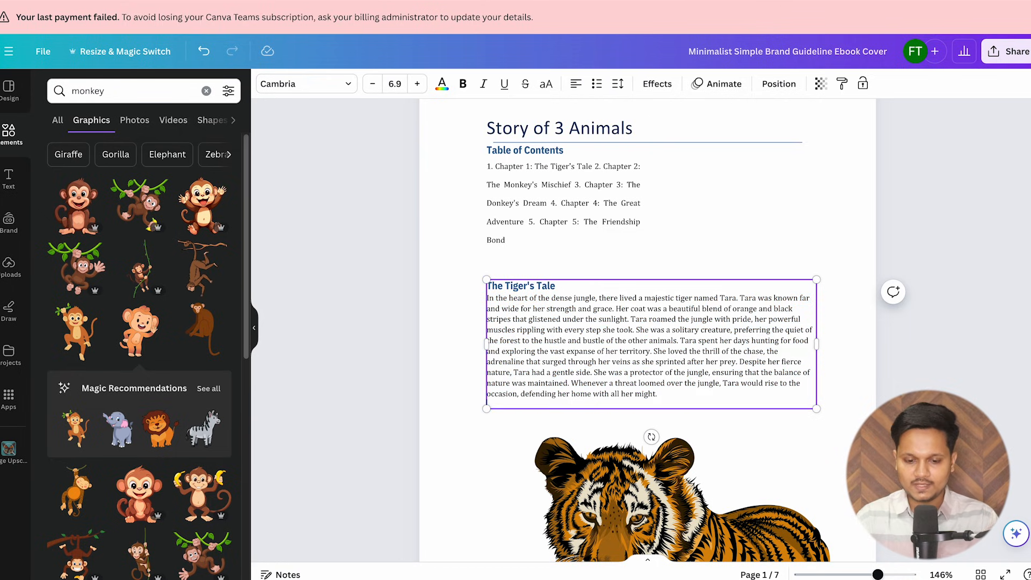
key(ctrl+v)
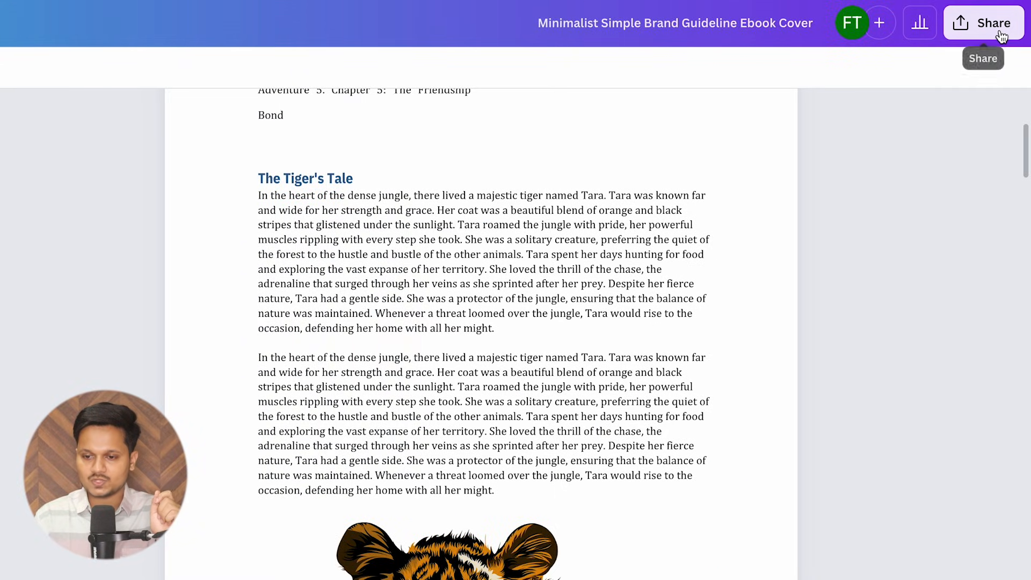
Open the download settings for the ebook design and choose the export file type.
click(1002, 35)
click(748, 452)
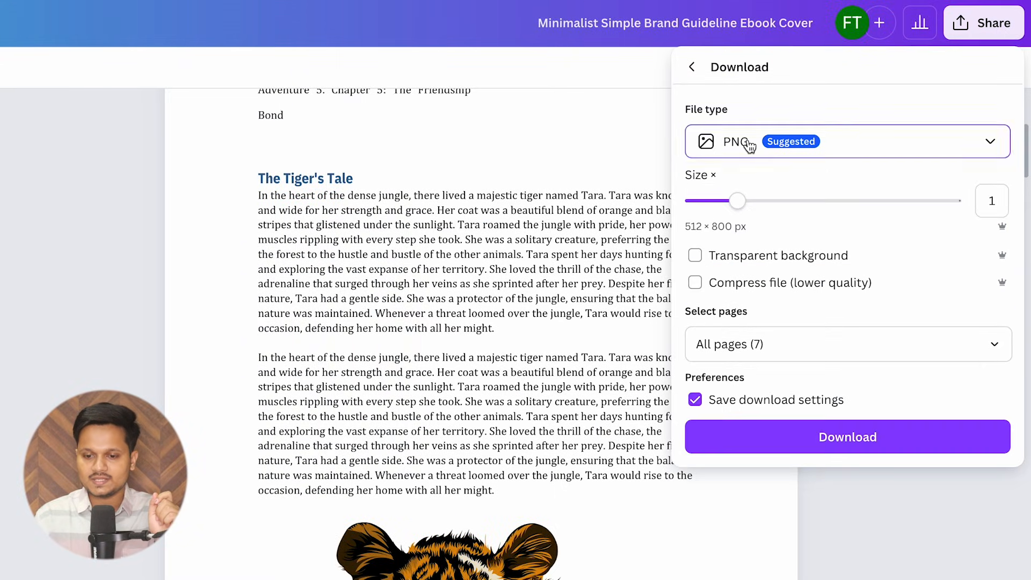
click(749, 143)
click(781, 352)
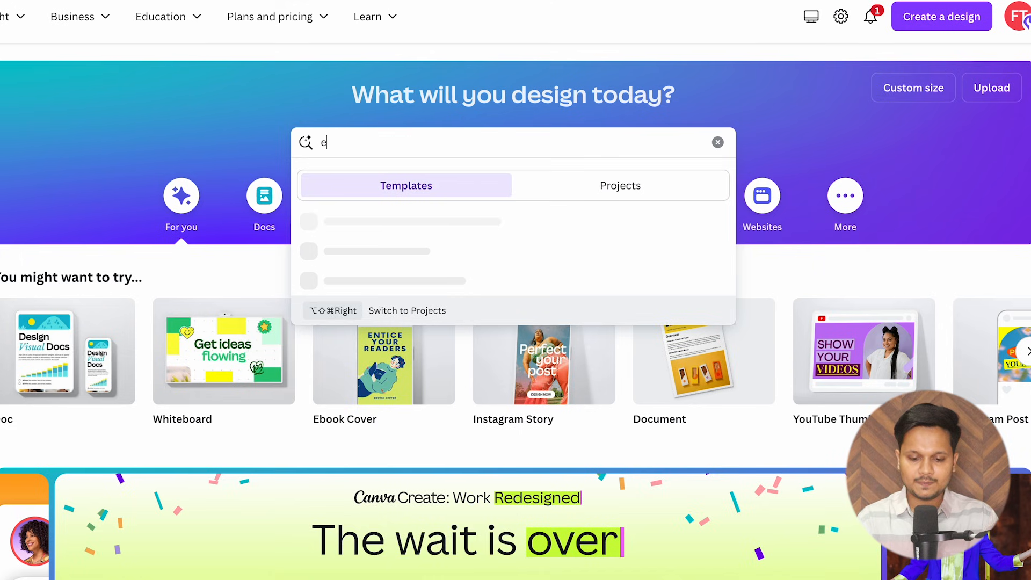
Search the Canva templates for "ebook cover" and open the Dark Modern Horror Novel Cover eBook for editing.
text(book cover)
key(Return)
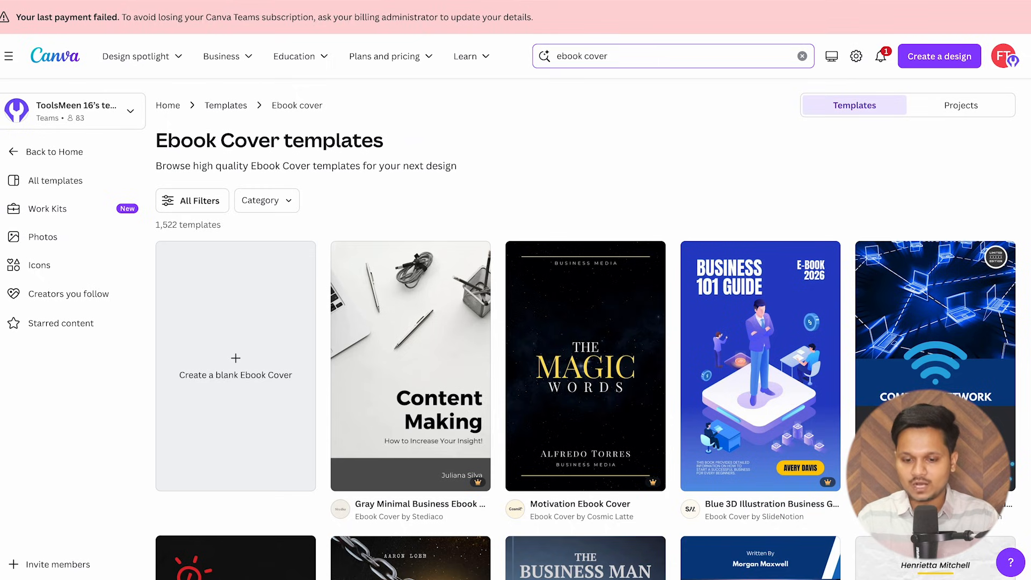
scroll(585, 328, down, 10)
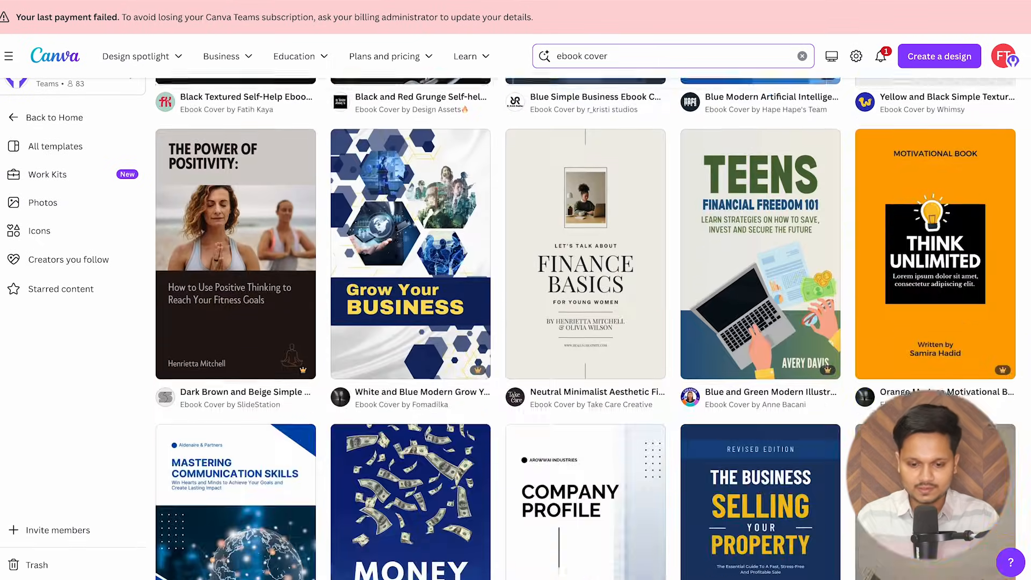
scroll(598, 260, down, 20)
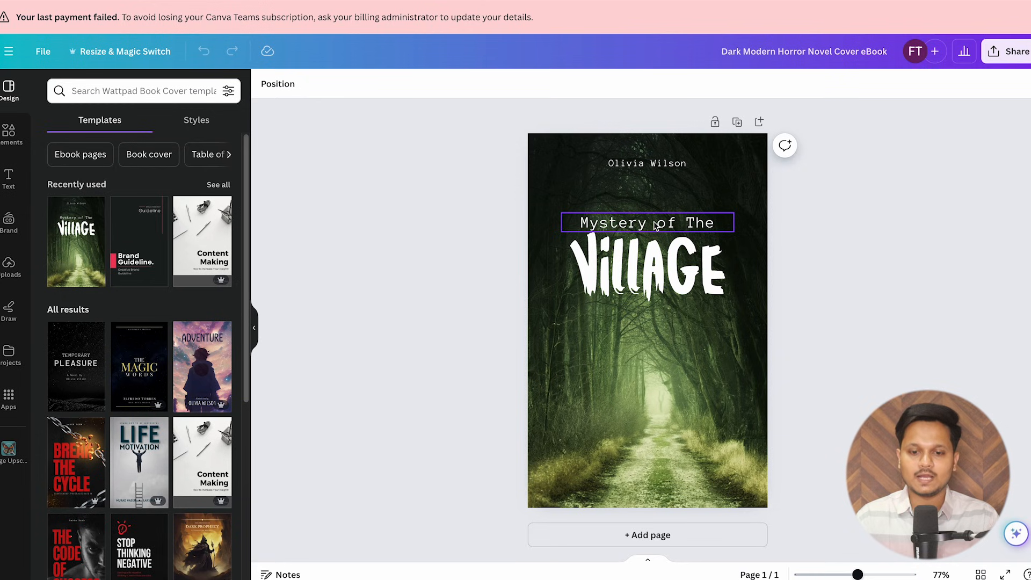
Retitle the cover "Story Of 3 Animals" and add the recently used tiger at its lower right and the monkey at its lower left.
triple_click(647, 222)
text(Story Of 3)
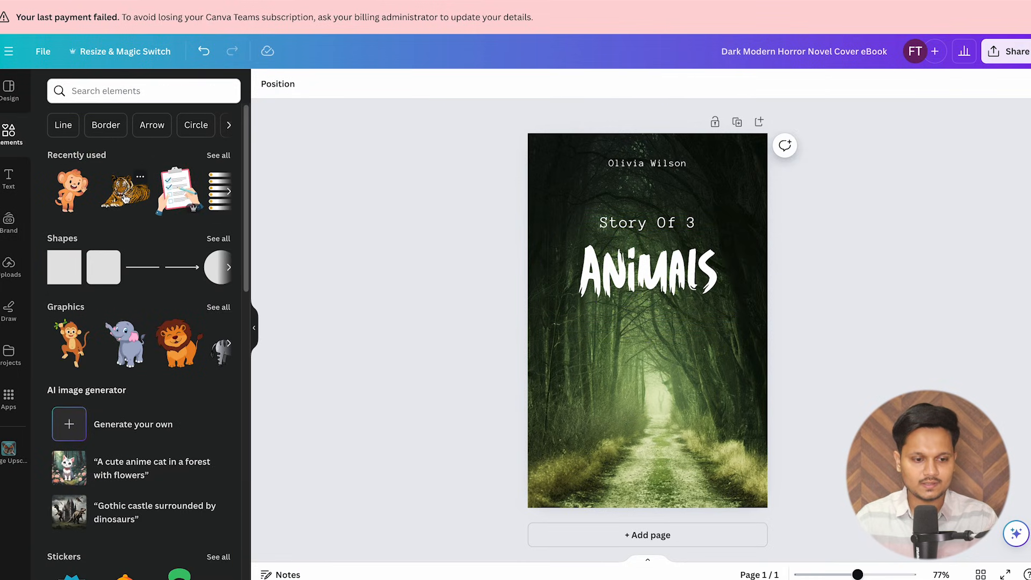
click(125, 198)
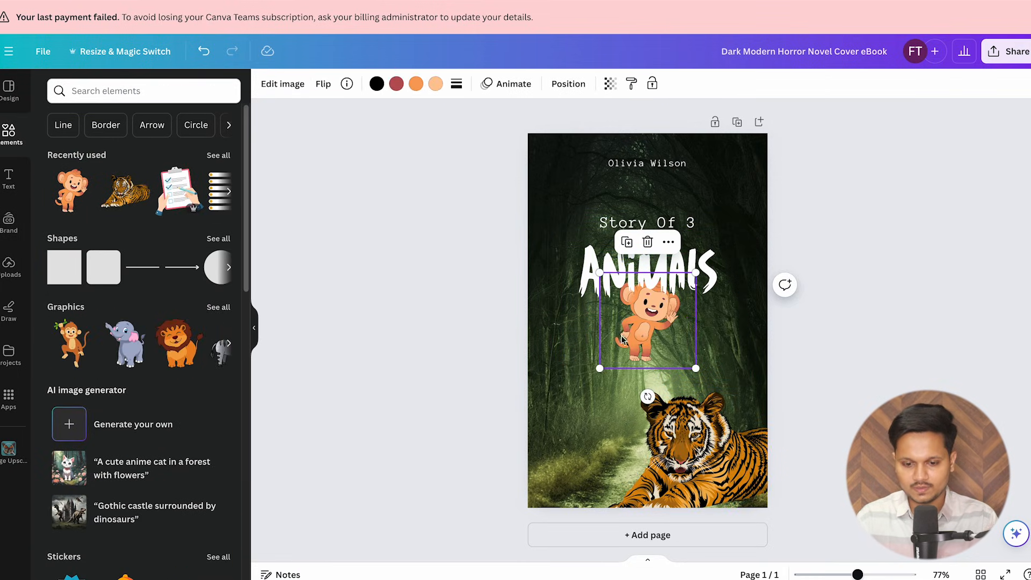
drag(633, 307, 555, 454)
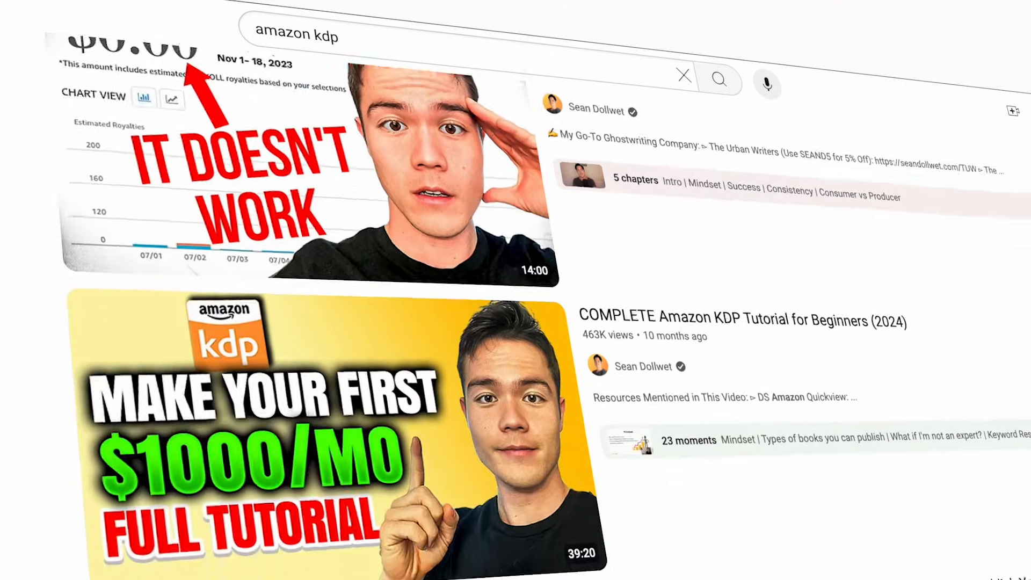
scroll(516, 290, down, 10)
scroll(516, 290, down, 15)
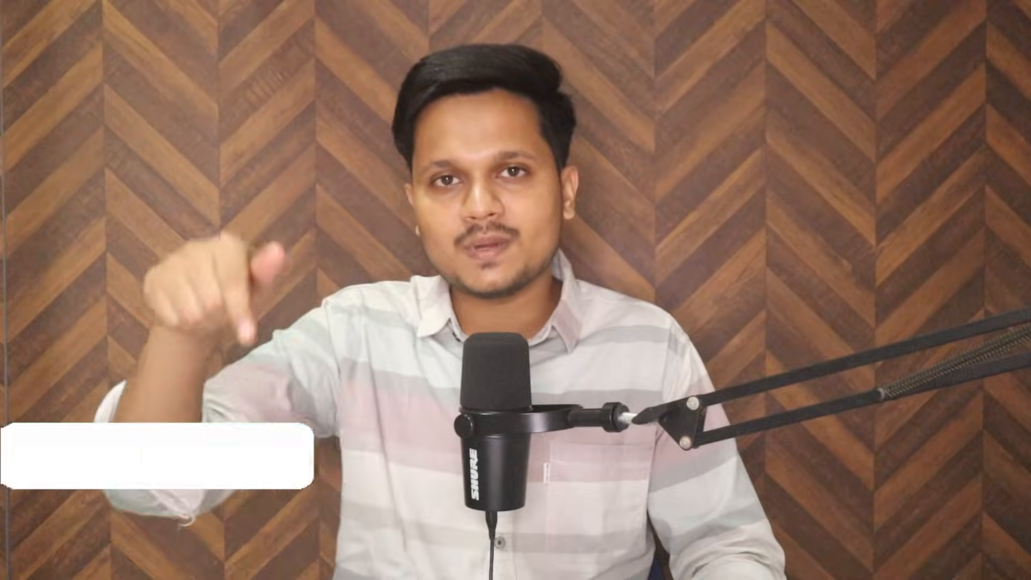